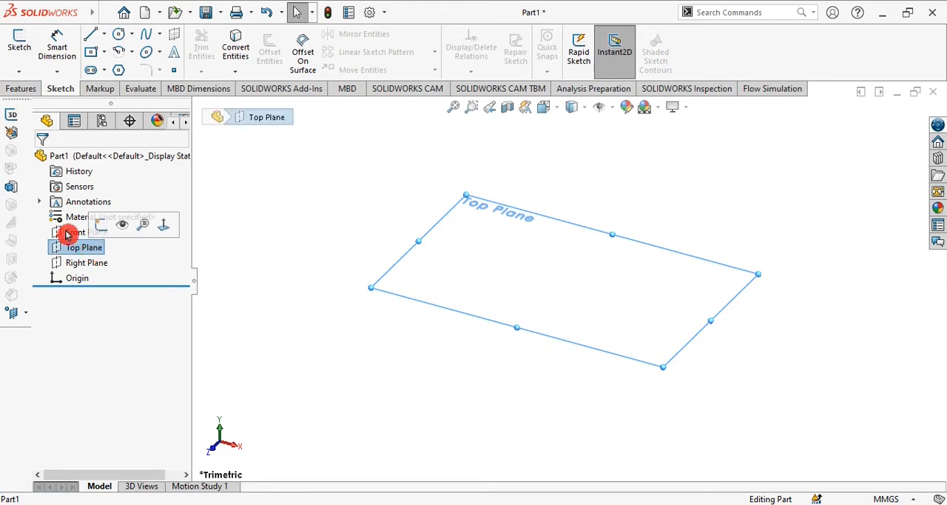
Step: Start a sketch on the Top Plane with a horizontal midpoint line about 350 mm long centred on the origin, and convert it to construction geometry
left_click(19, 42)
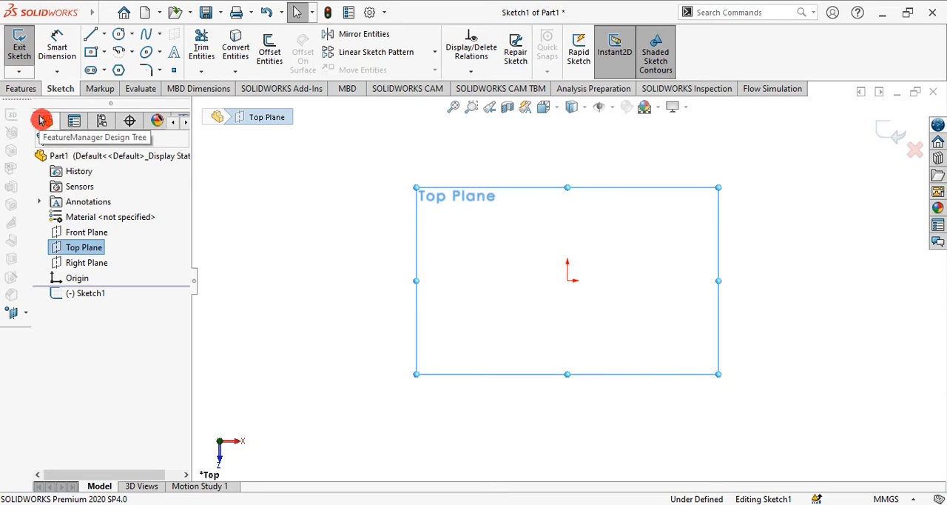
left_click(106, 34)
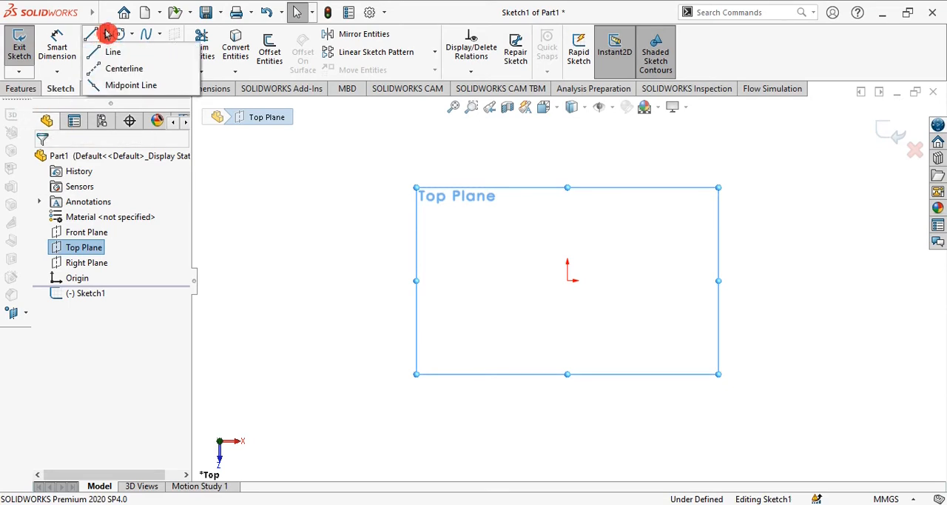
left_click(106, 87)
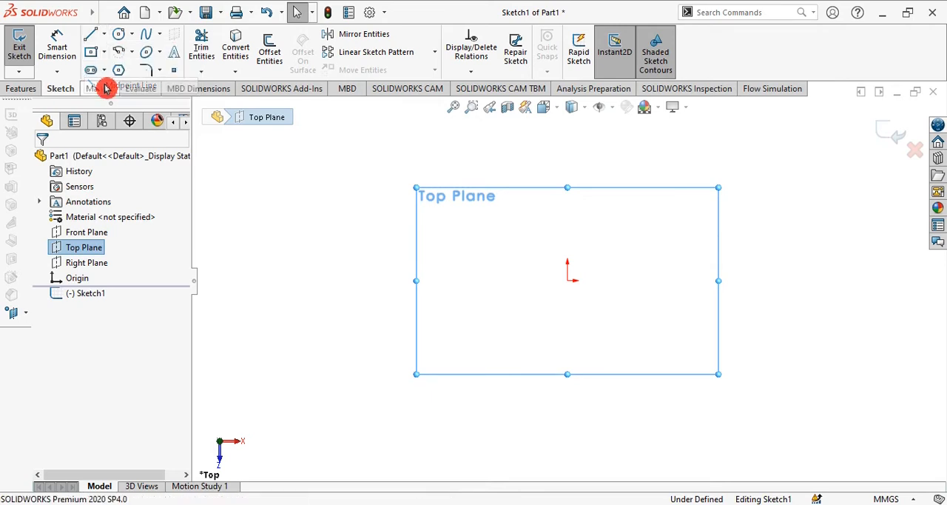
left_click(568, 282)
left_click(771, 273)
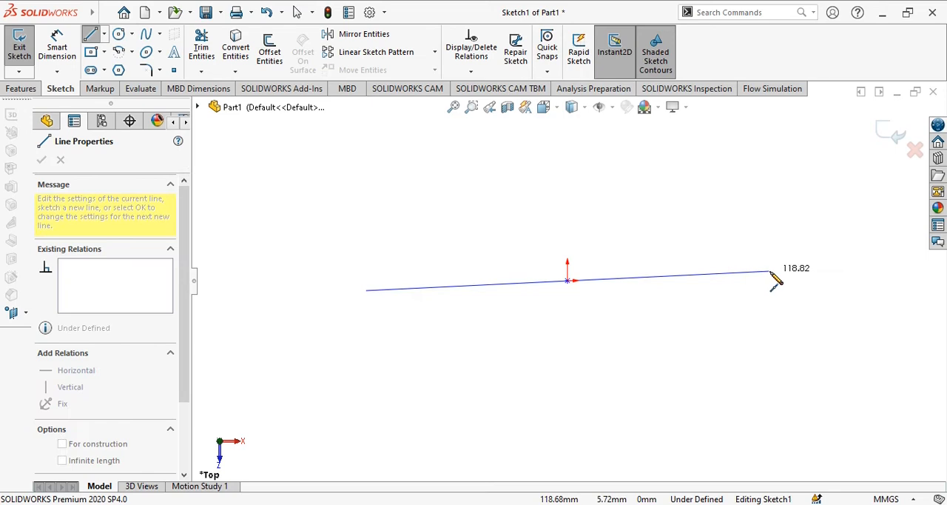
left_click(865, 281)
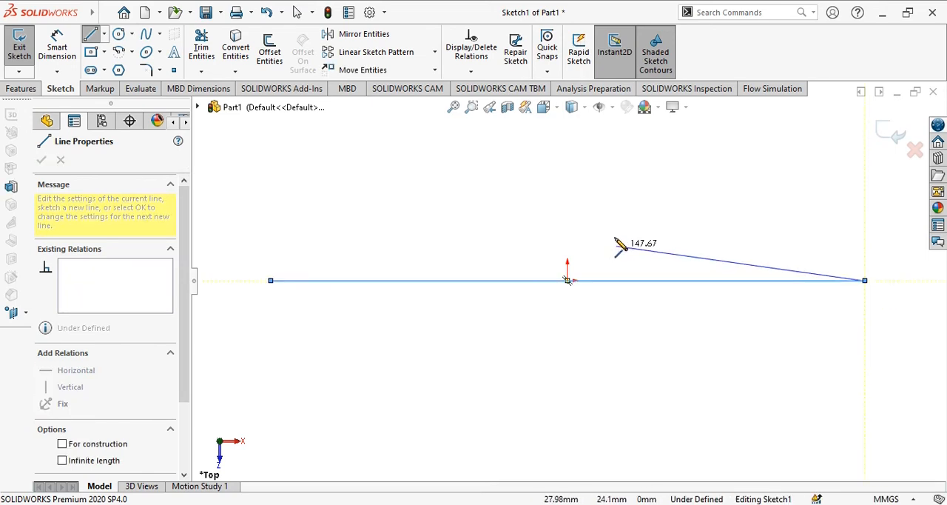
key("Escape")
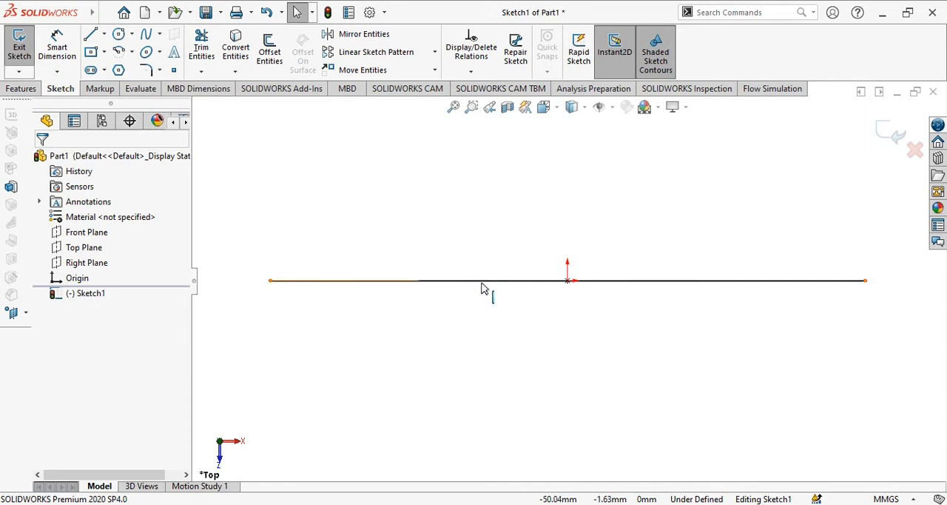
right_click(478, 286)
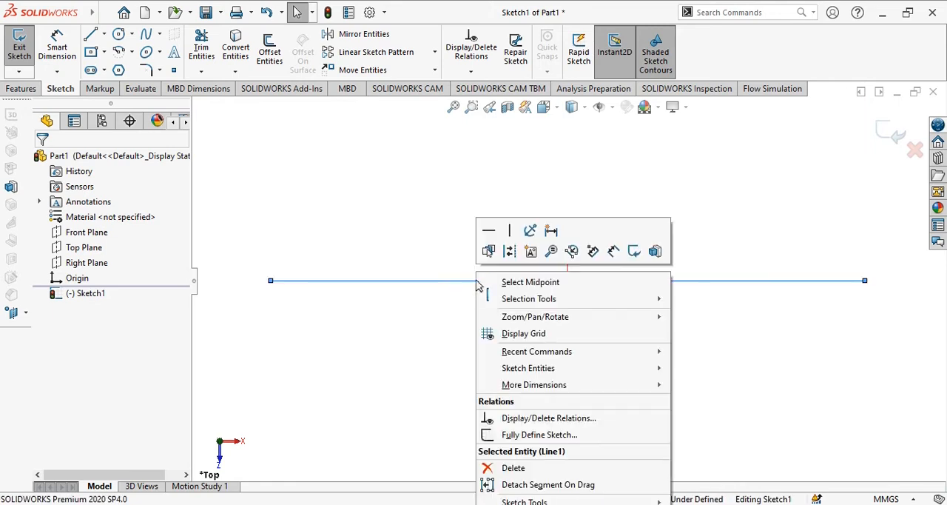
left_click(510, 255)
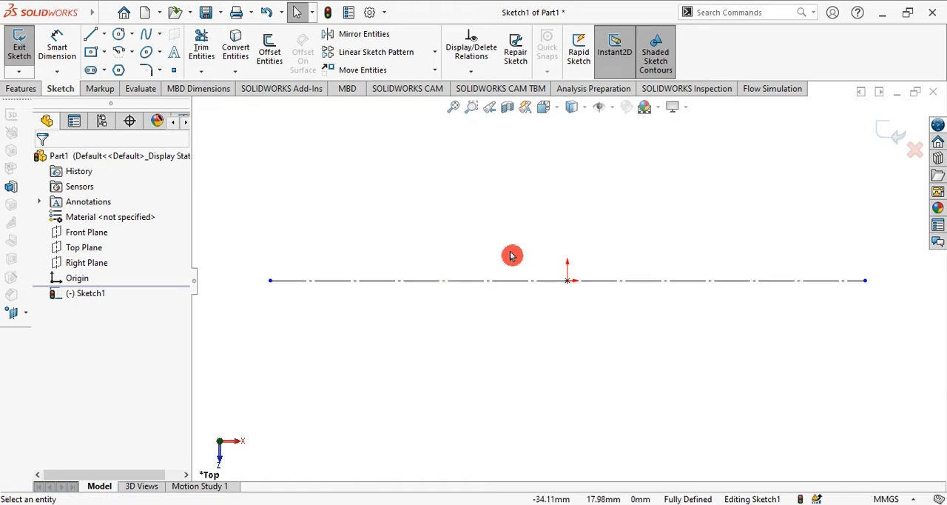
Step: Following Exercise 1-3, sketch a vertical edge about 85 mm high from the centerline's left end and three descending steps, the first about 21 mm wide
key("alt+Tab")
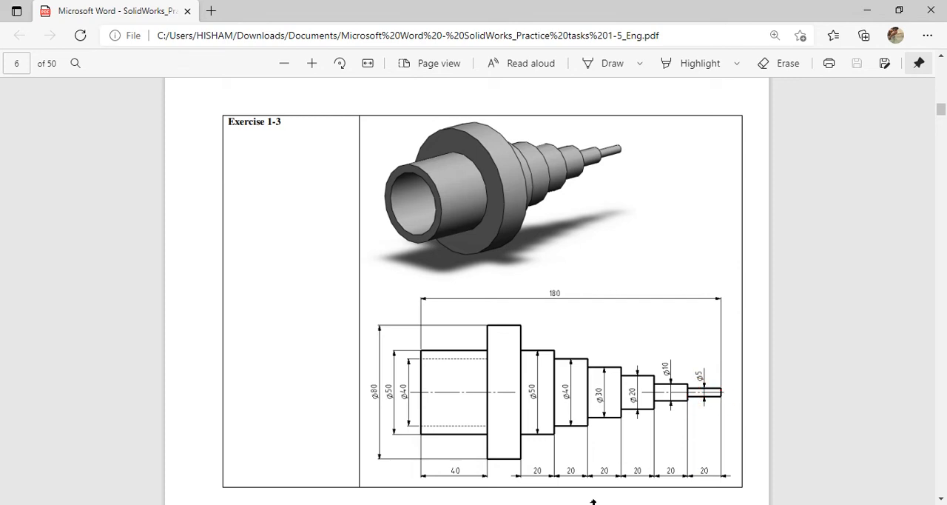
left_click(560, 503)
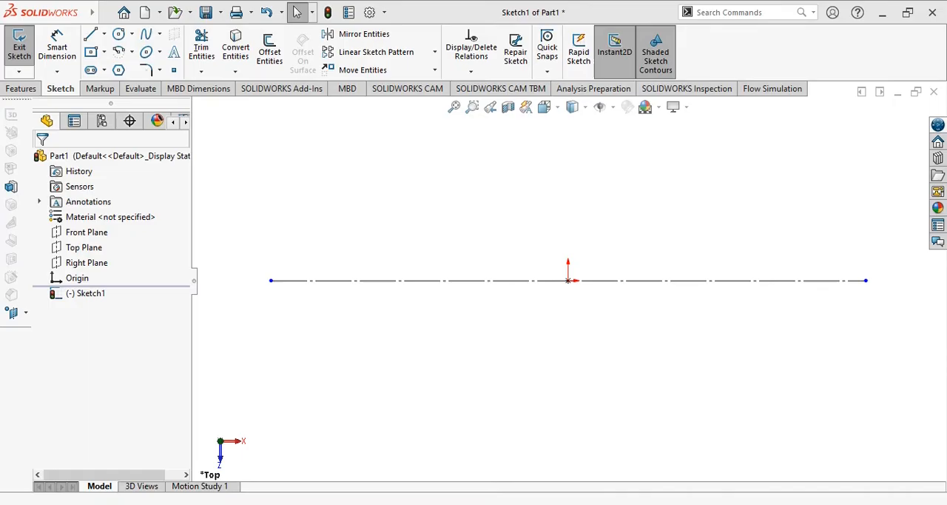
left_click(89, 35)
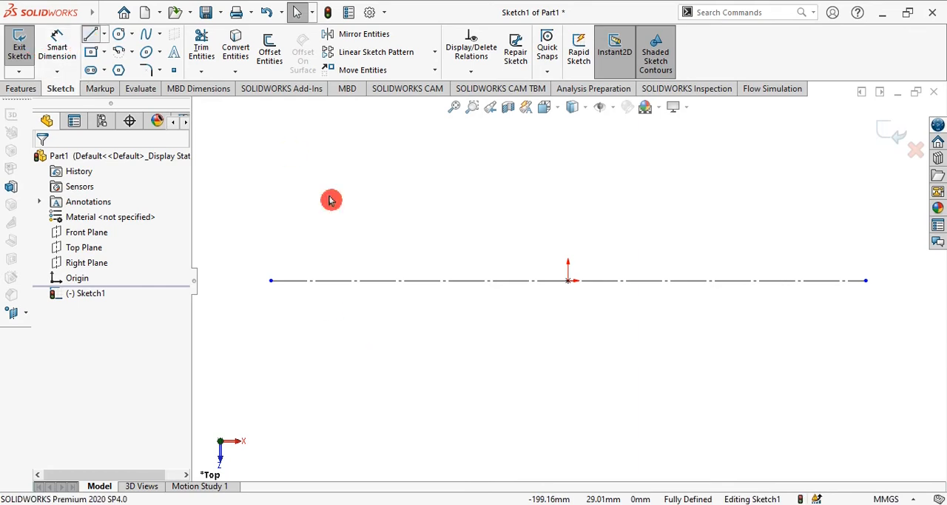
left_click(272, 281)
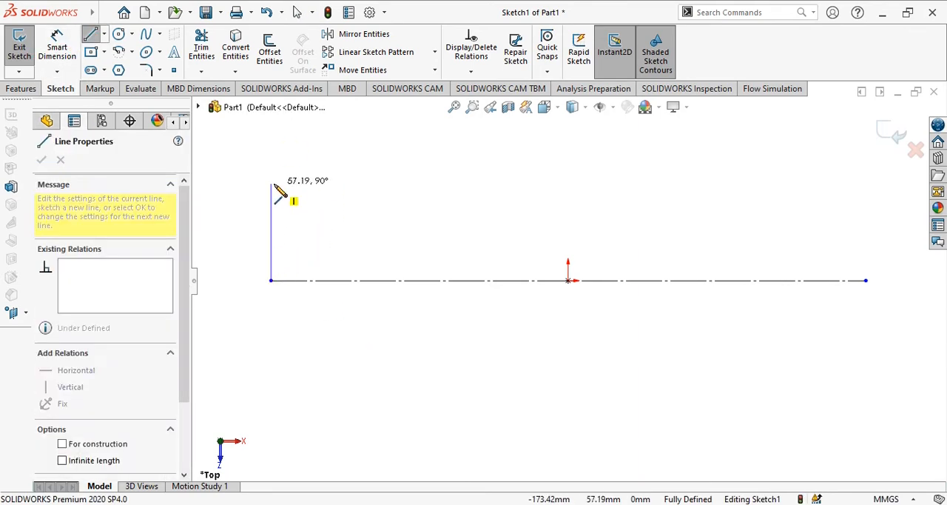
left_click(272, 138)
left_click(307, 138)
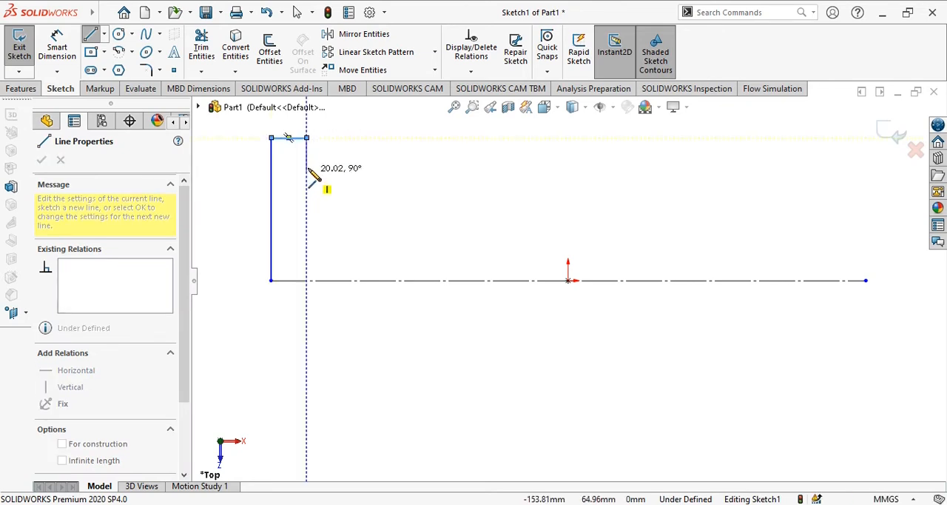
left_click(307, 166)
left_click(341, 166)
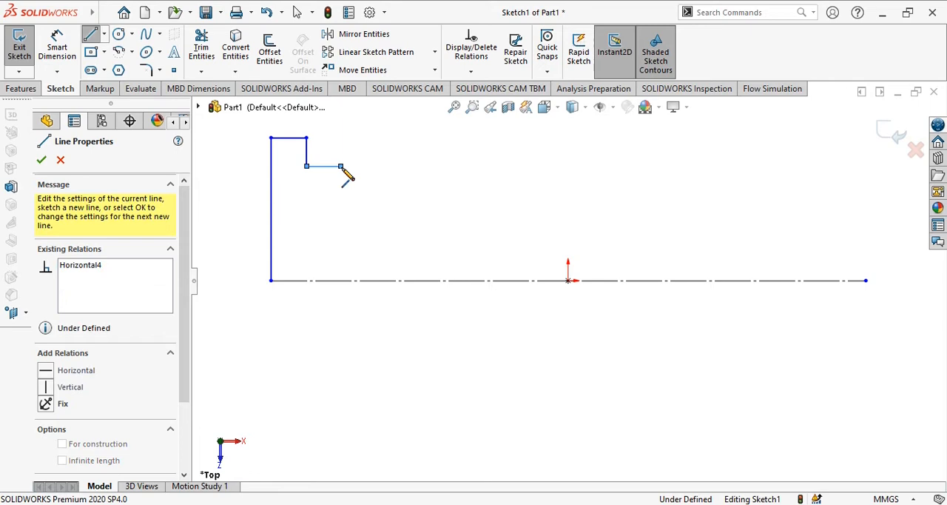
left_click(340, 195)
left_click(375, 195)
left_click(376, 227)
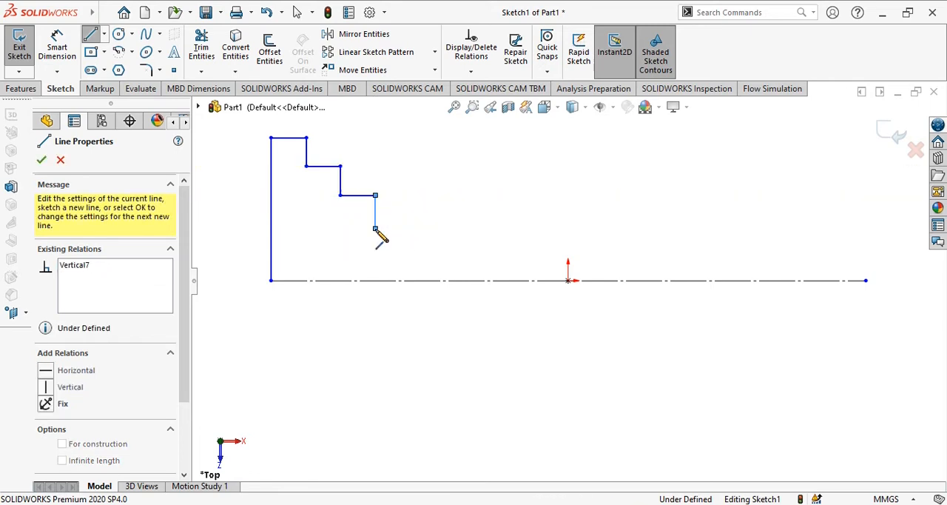
Step: Continue the profile with four lower descending steps down to the centerline, and close it along the centerline at its left end
left_click(427, 228)
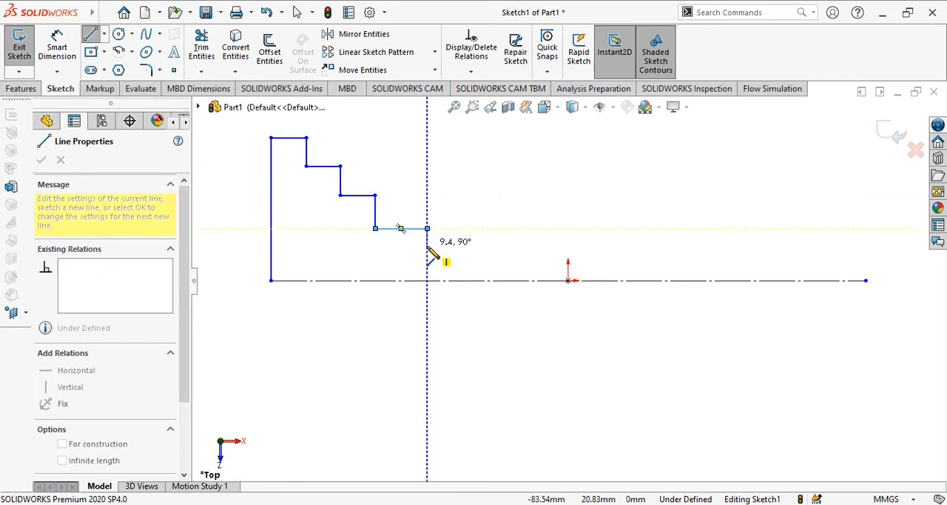
left_click(499, 245)
left_click(495, 245)
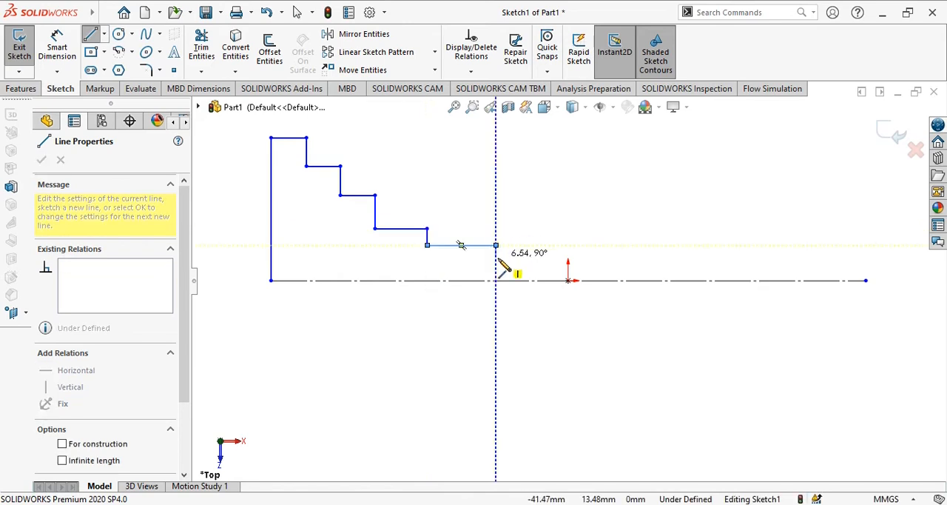
left_click(496, 258)
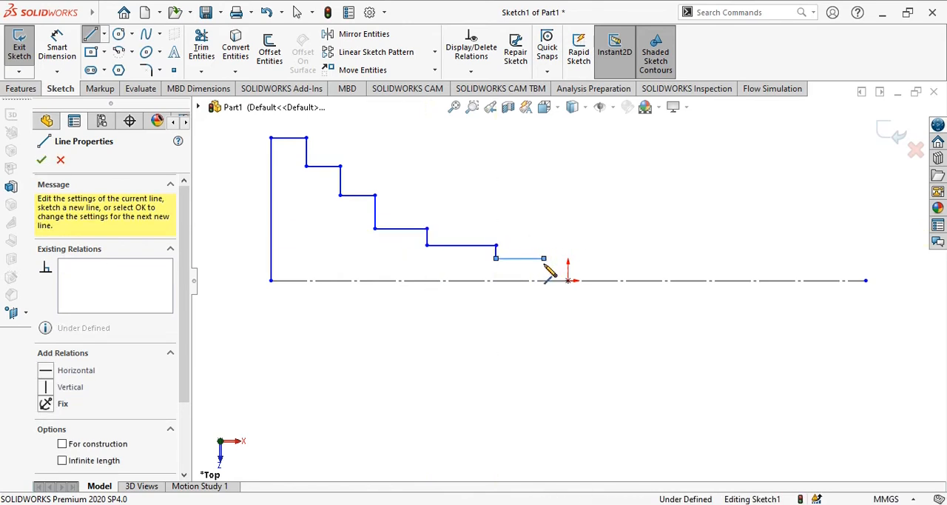
left_click(544, 258)
left_click(544, 268)
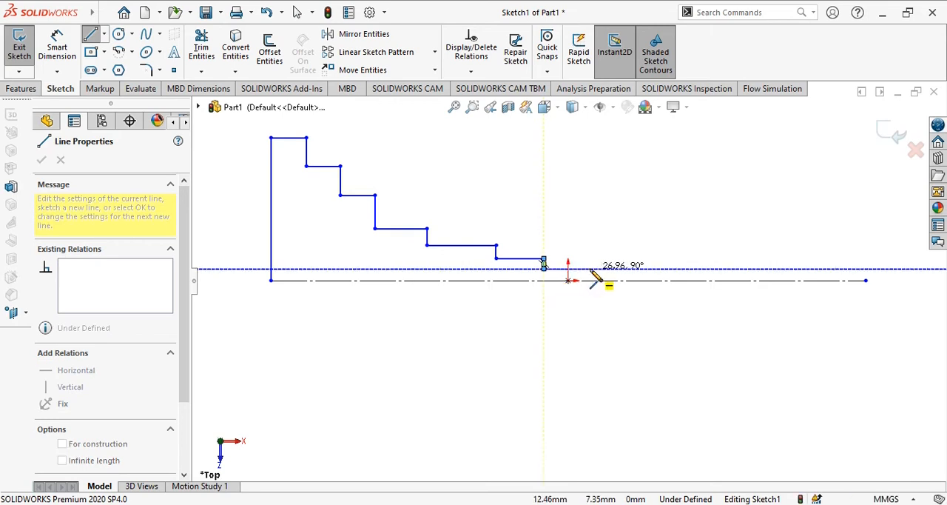
left_click(590, 281)
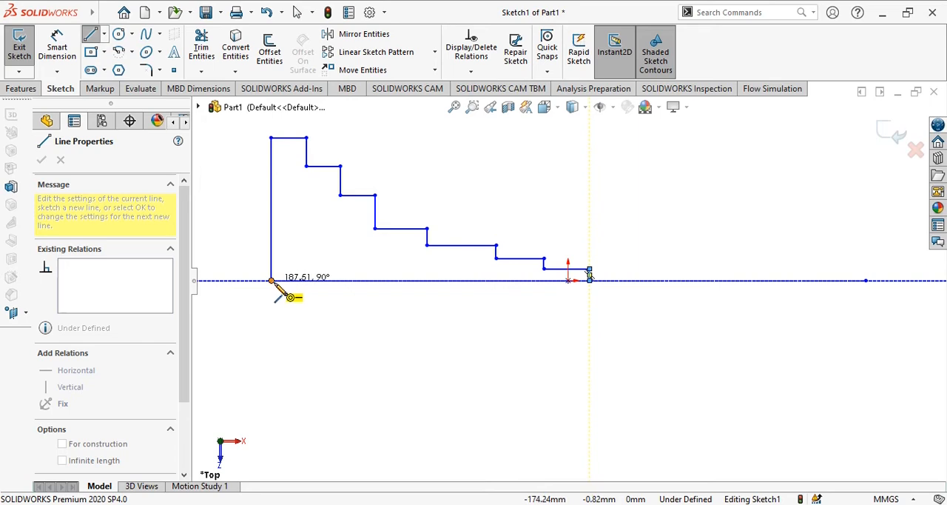
left_click(271, 281)
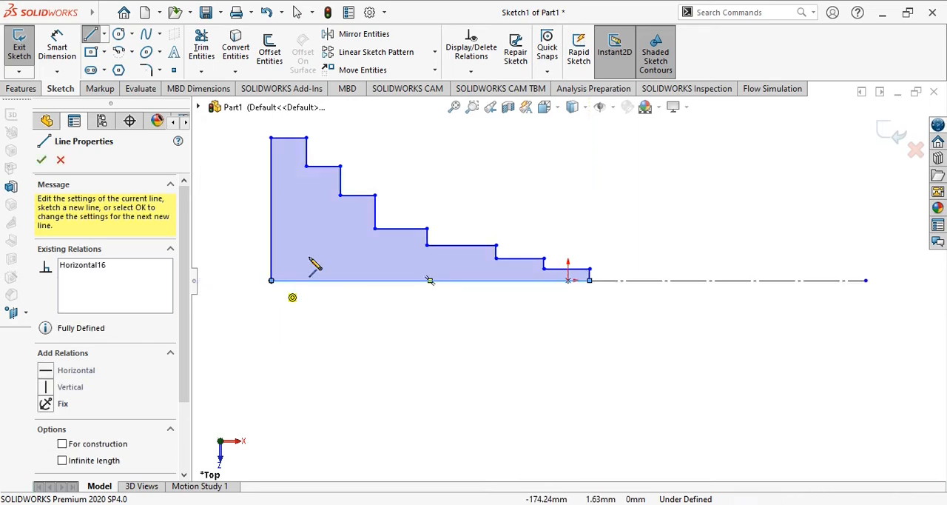
key("Escape")
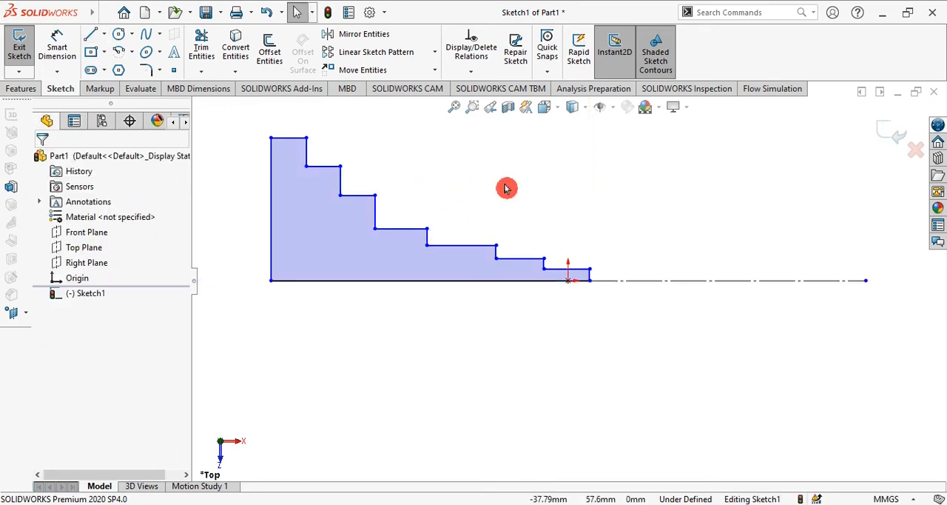
Step: Dimension the horizontal edge of the tallest step to 20 mm
left_click(387, 232)
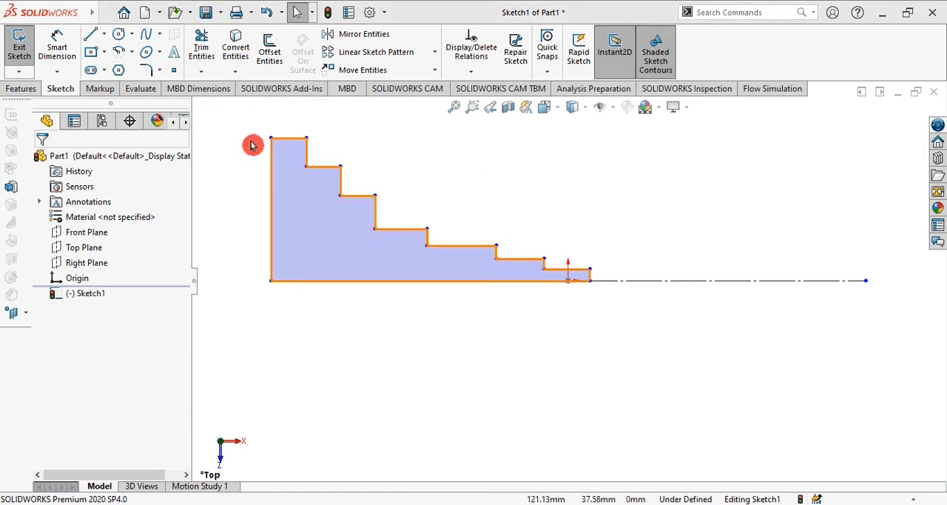
left_click(59, 46)
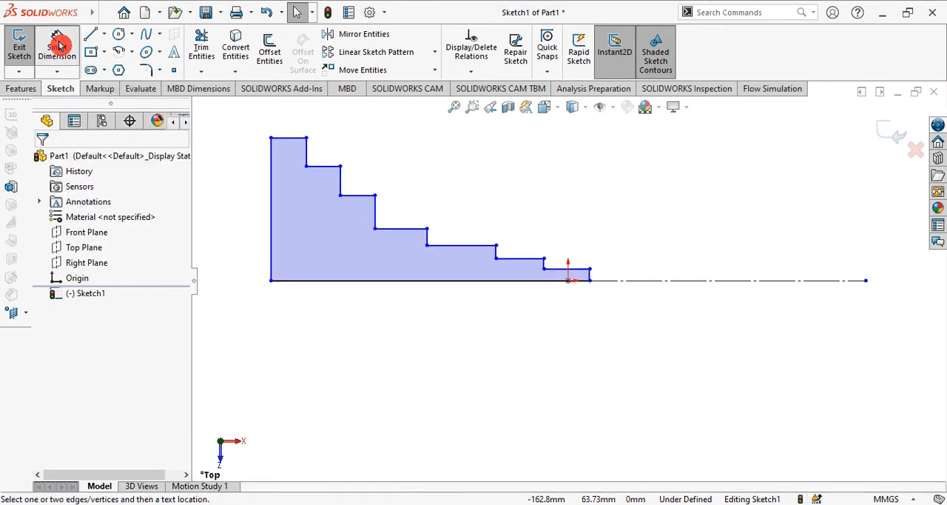
left_click(290, 141)
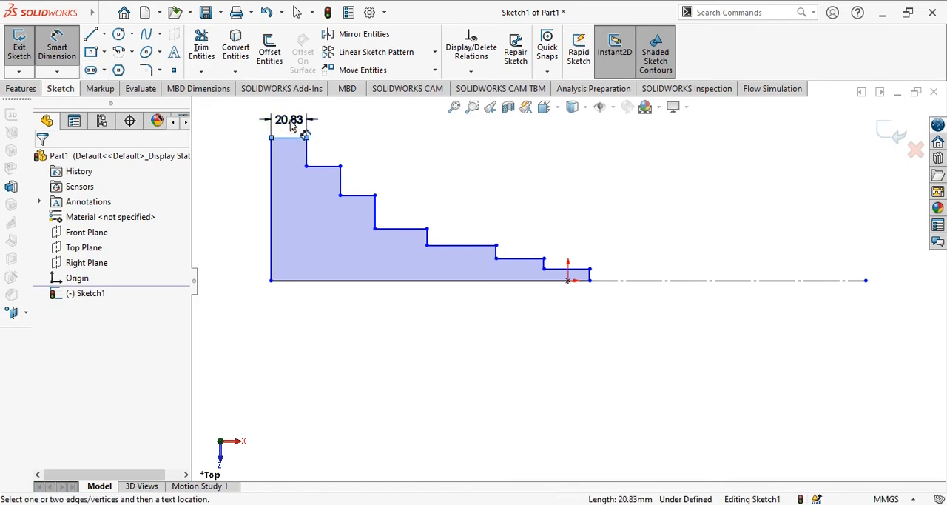
left_click(302, 132)
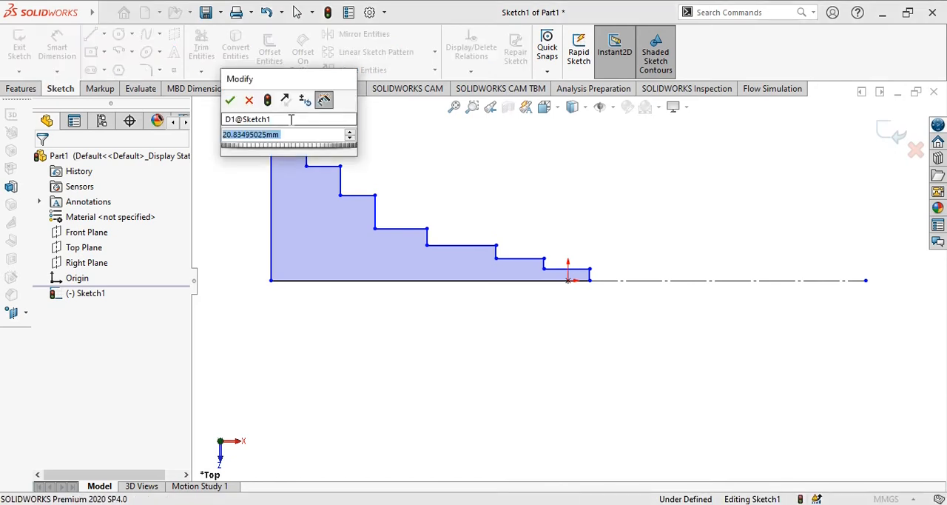
type("20")
key("Return")
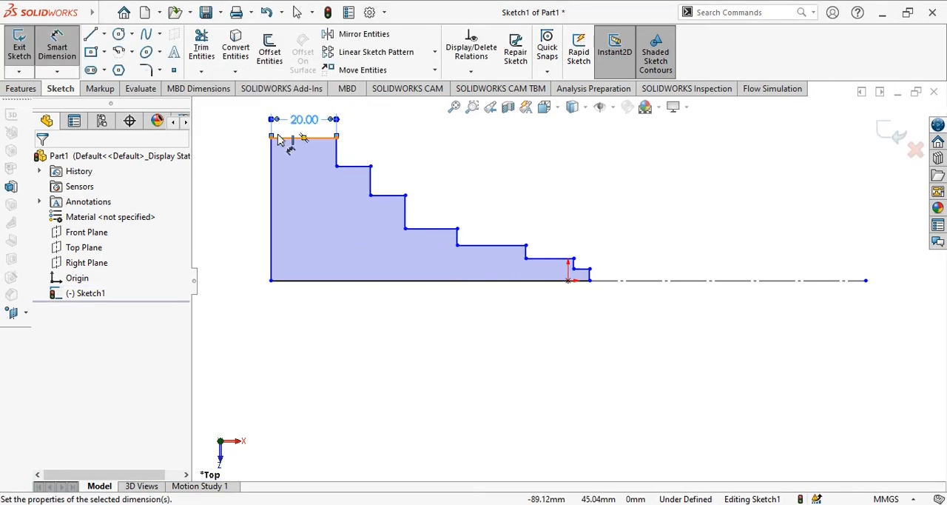
Step: Dimension the horizontal edge of the second-tallest step to 20 mm
middle_click_drag(473, 200, 477, 271, "ctrl")
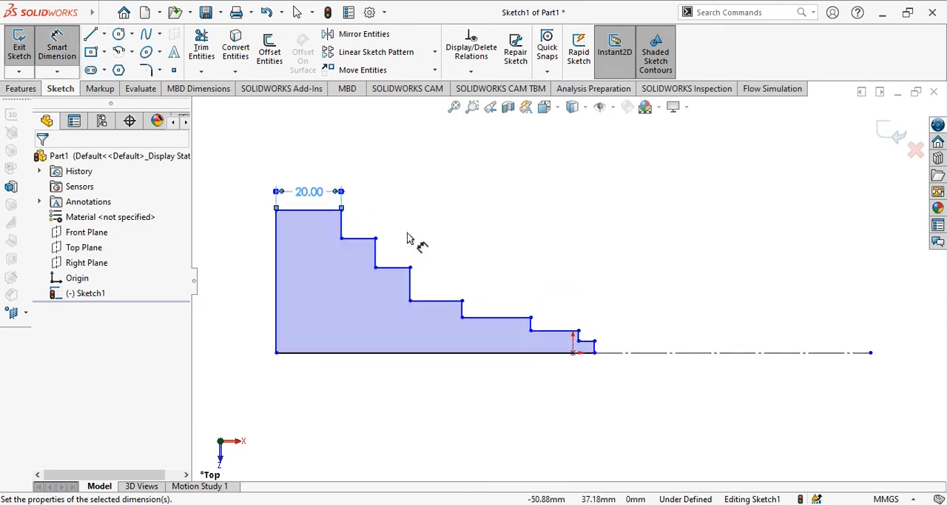
left_click(359, 238)
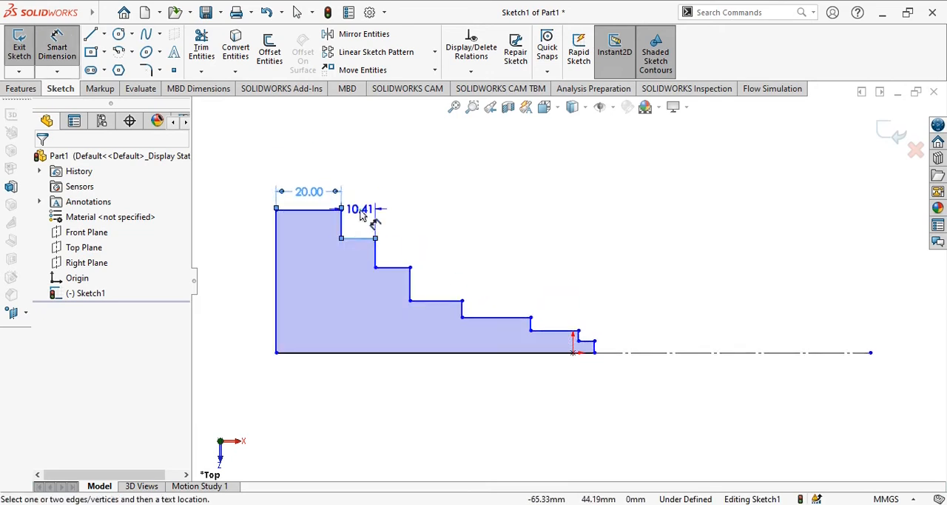
left_click(360, 226)
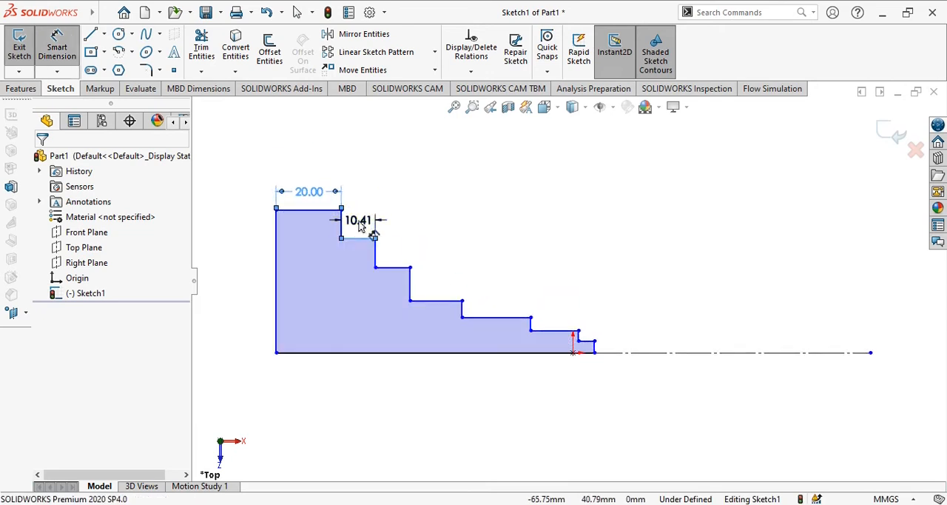
type("20")
key("Return")
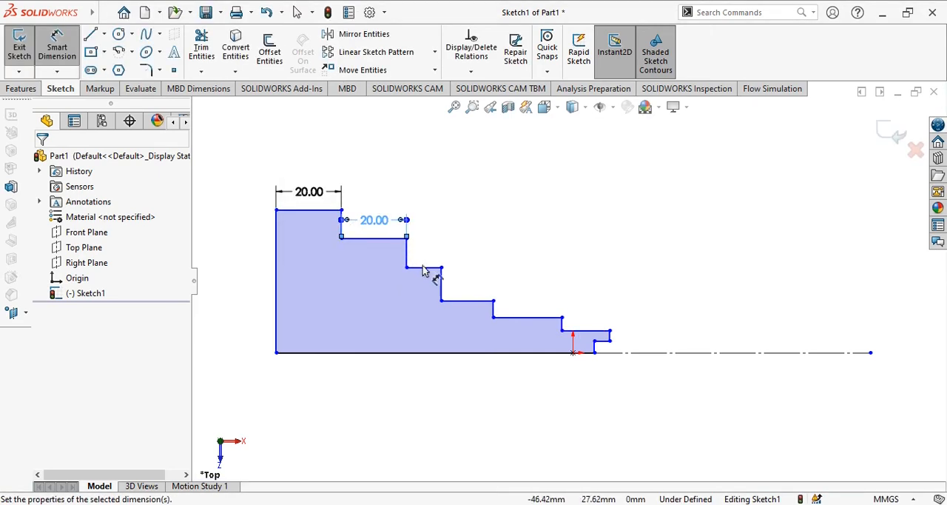
Step: Dimension the horizontal edge of the third step to 20 mm
left_click(425, 268)
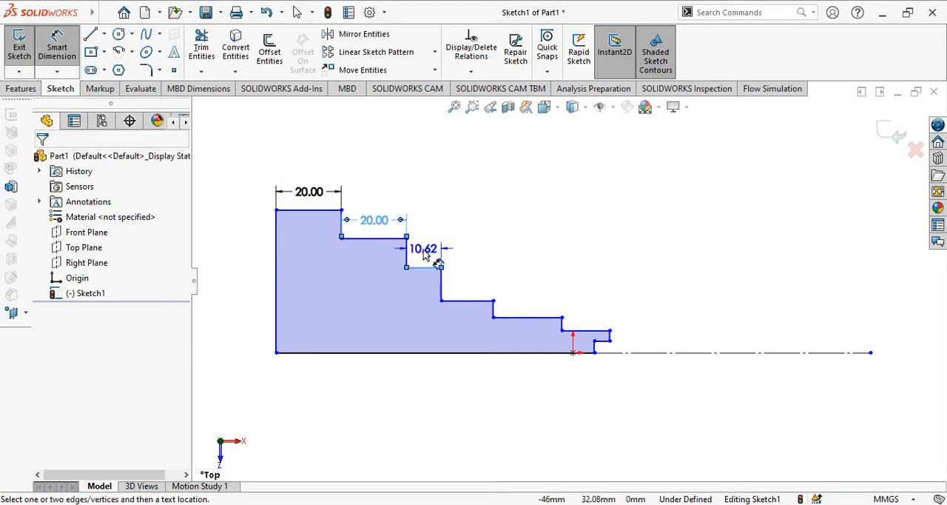
left_click(424, 254)
left_click(426, 256)
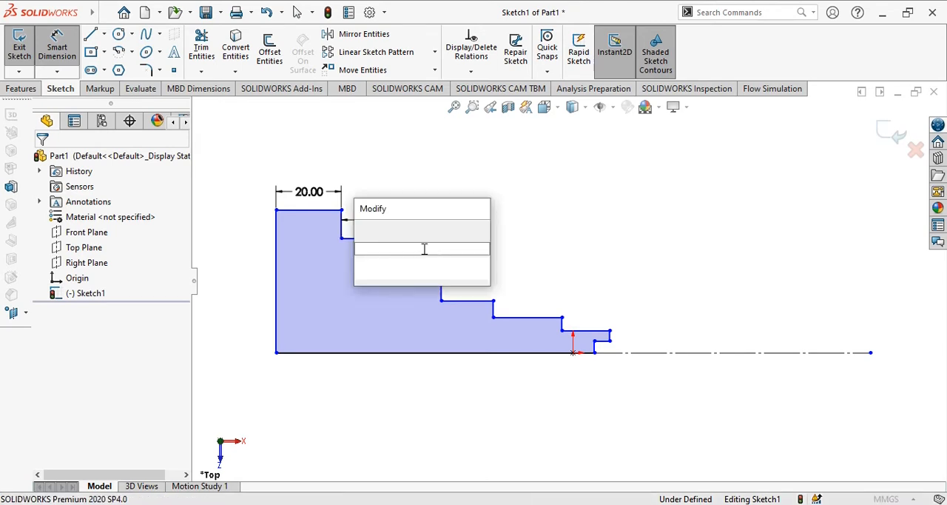
type("20")
key("Return")
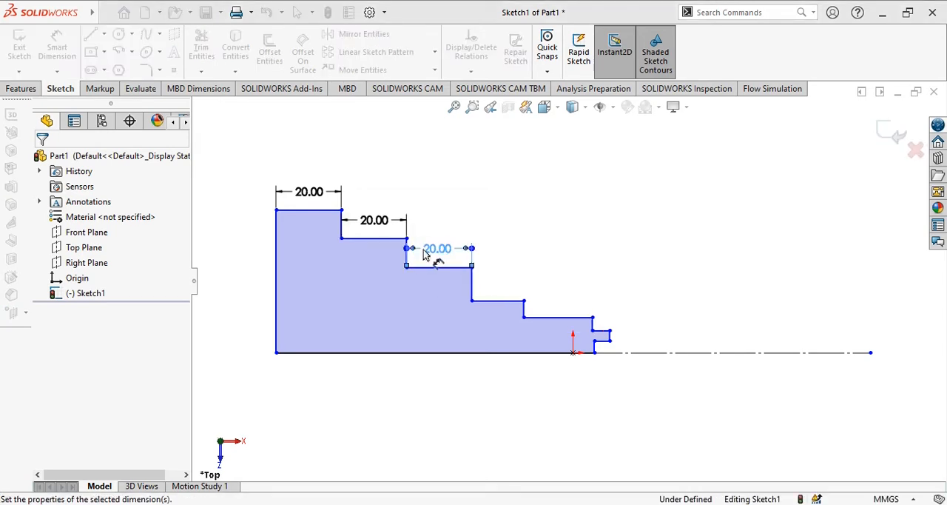
Step: Dimension the horizontal edge of the fourth step to 20 mm
left_click(497, 289)
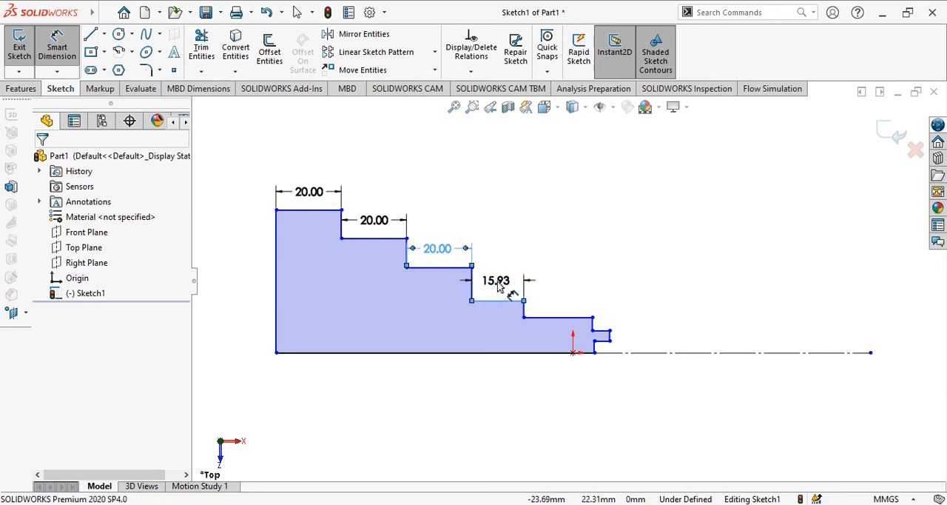
left_click(499, 286)
type("20")
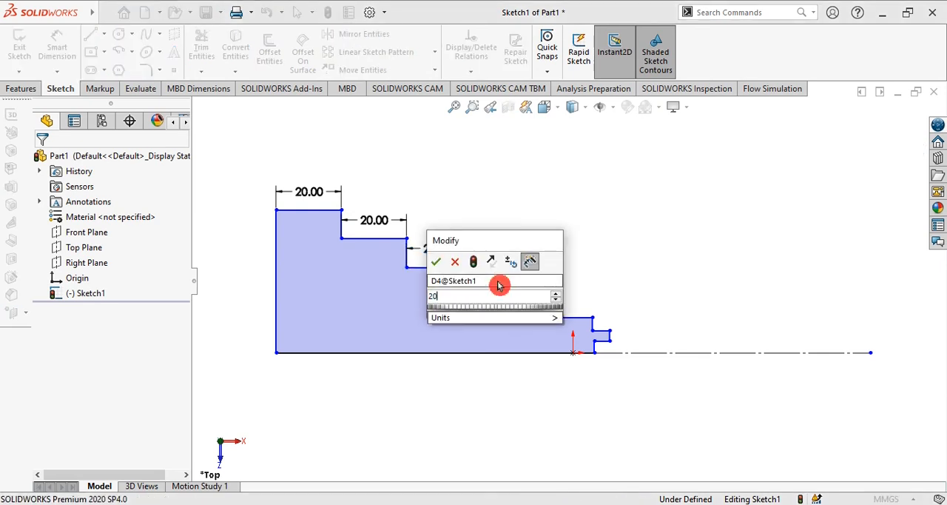
key("Return")
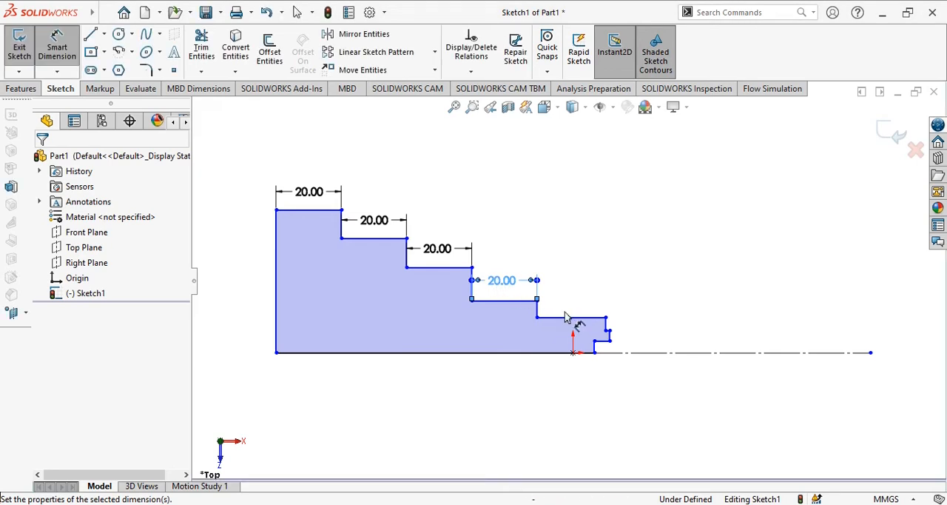
Step: Dimension the horizontal edge of the fifth step to 20 mm
left_click(570, 318)
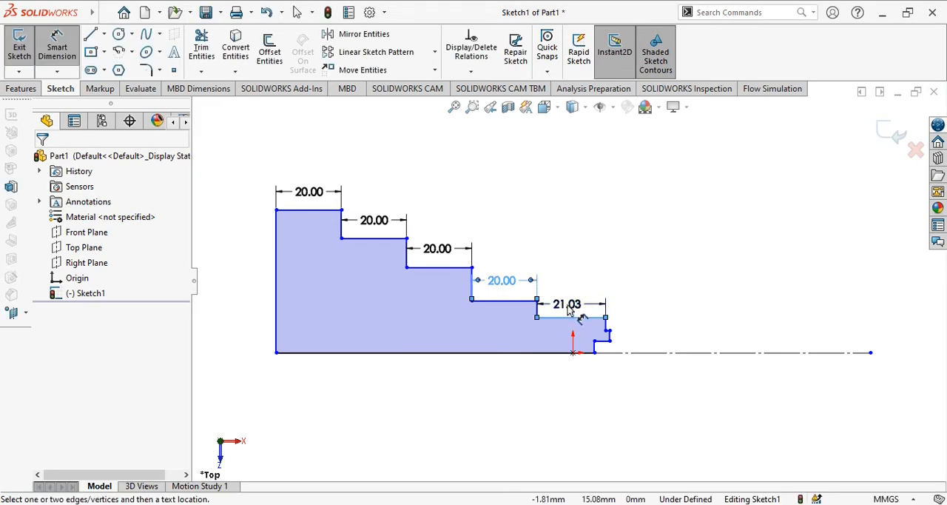
left_click(568, 311)
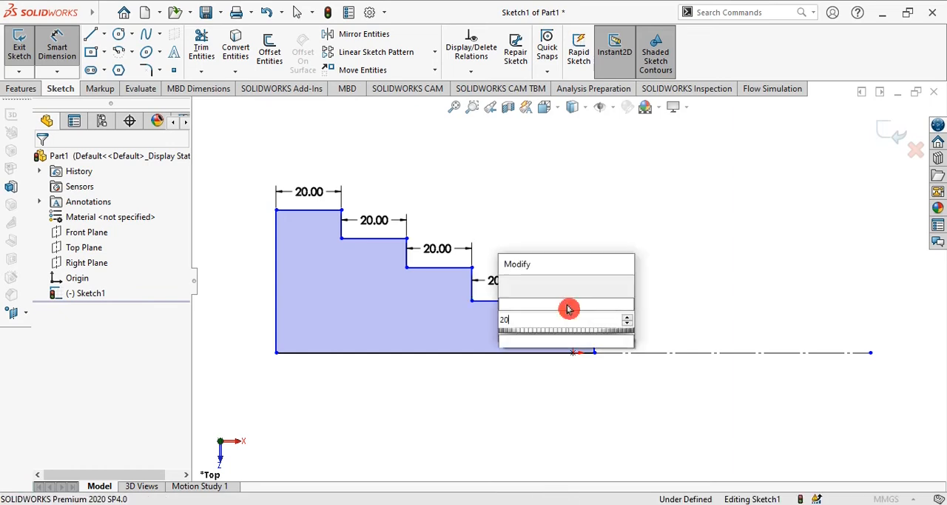
type("20")
key("Return")
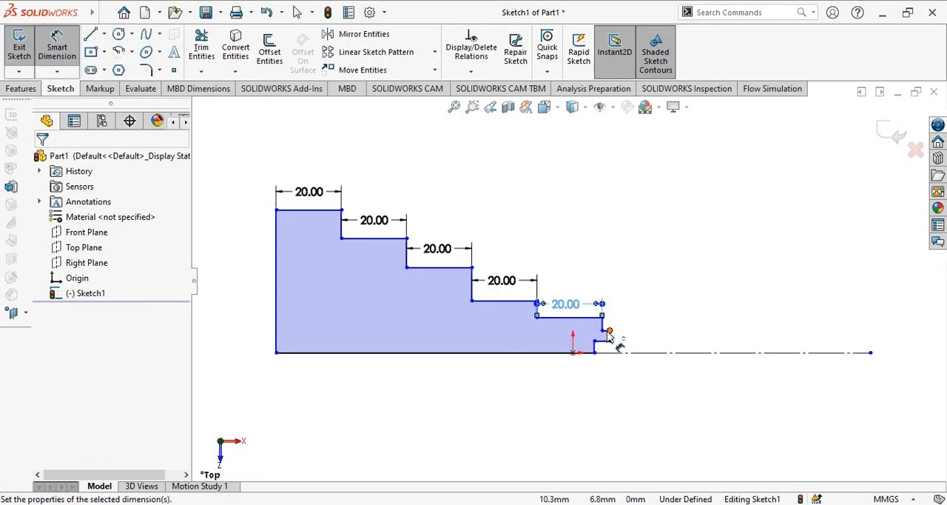
Step: Dimension the short horizontal edge of the sixth step to 20 mm
scroll(609, 337, "down", 6)
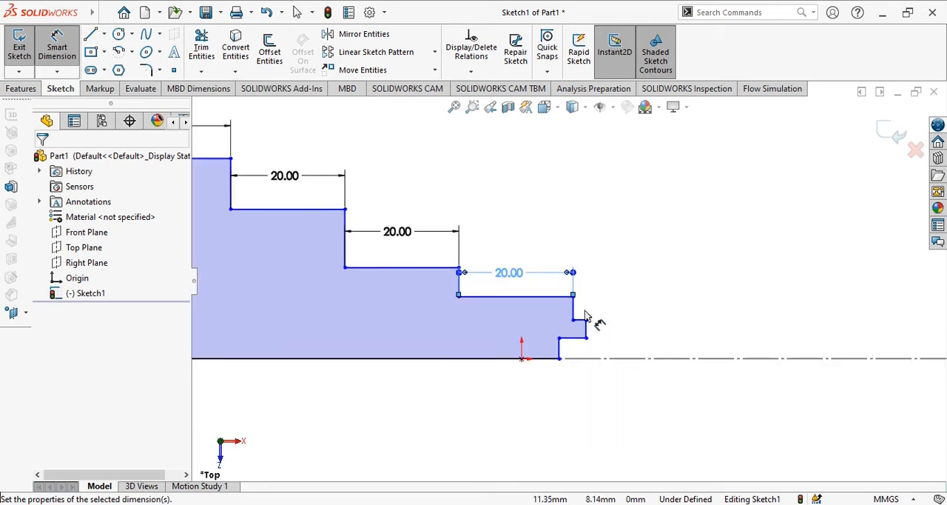
left_click(569, 324)
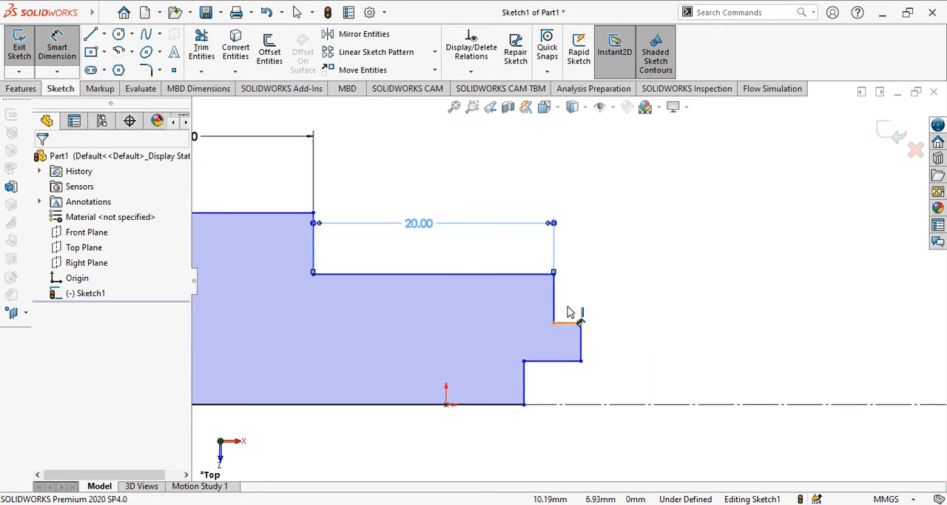
left_click(570, 296)
type("20")
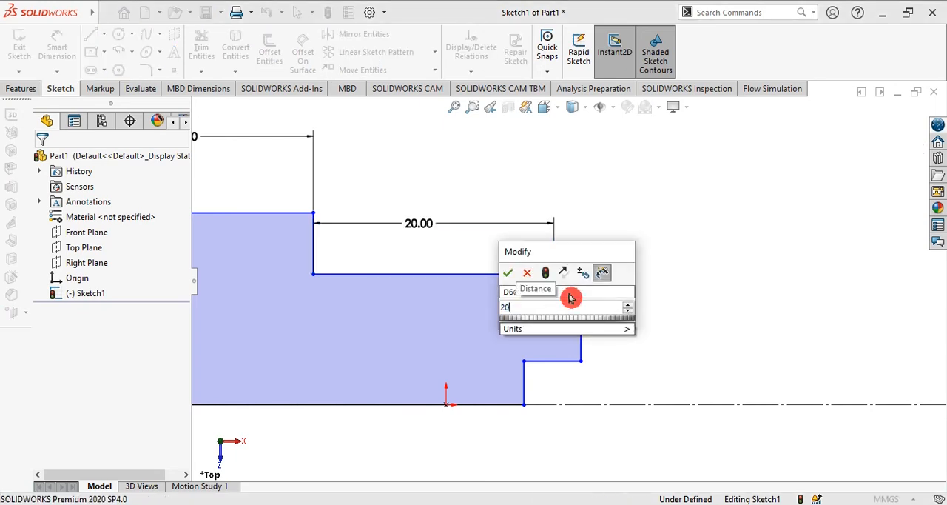
key("Return")
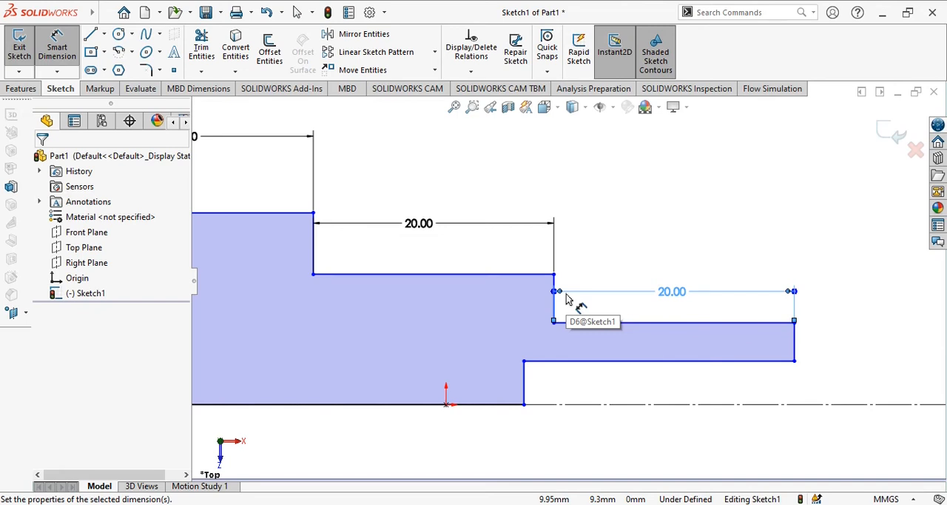
key("Escape")
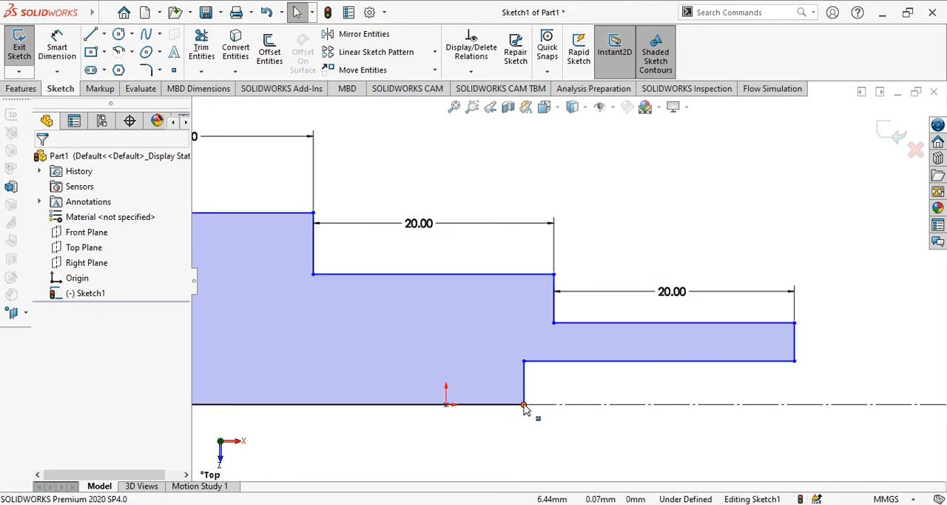
Step: Stretch the profile's end point along the centerline beyond the sixth step, and dimension the last step's horizontal edge to 20 mm
mouse_move(524, 392)
left_mouse_down()
mouse_move(594, 406)
mouse_move(896, 401)
left_mouse_up()
left_click(858, 389)
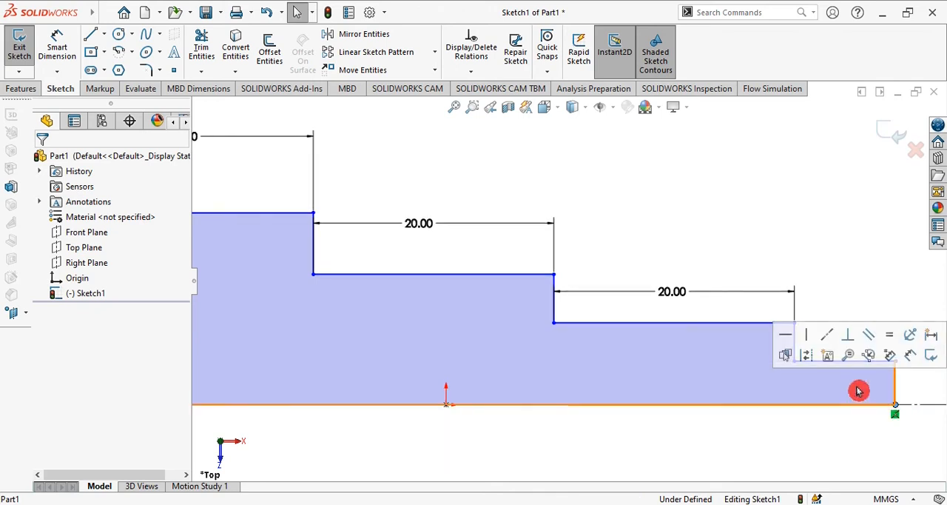
left_click(67, 52)
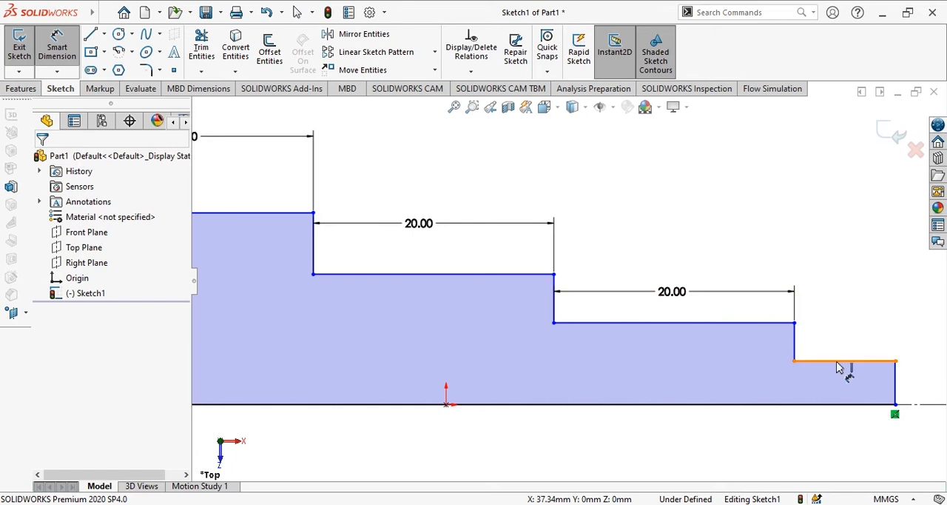
left_click(839, 334)
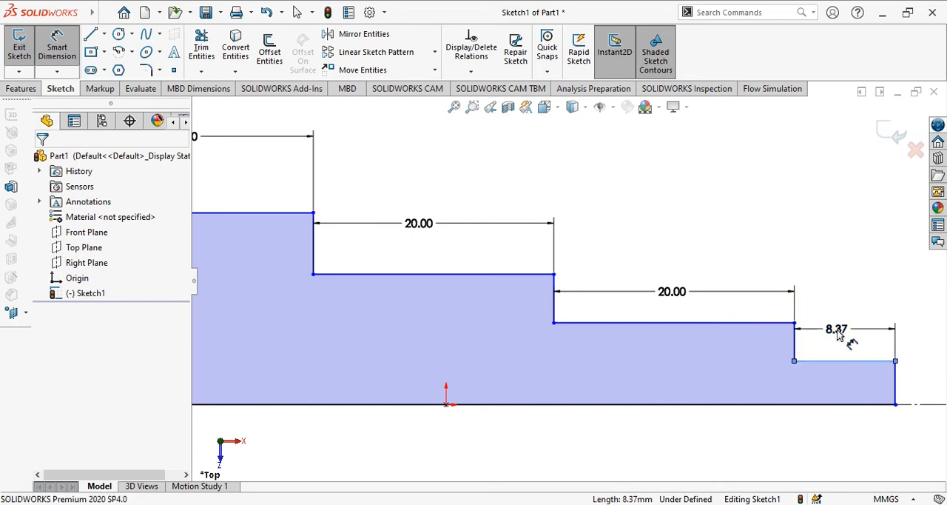
left_click(838, 334)
type("20")
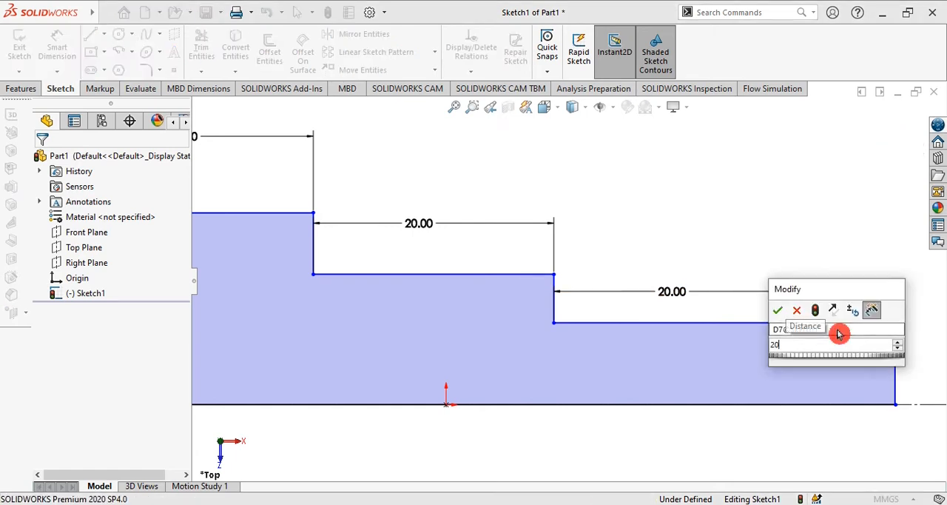
key("Return")
Step: Dimension the tall vertical edge at the profile's left end to 40 mm
scroll(547, 346, "up", 3)
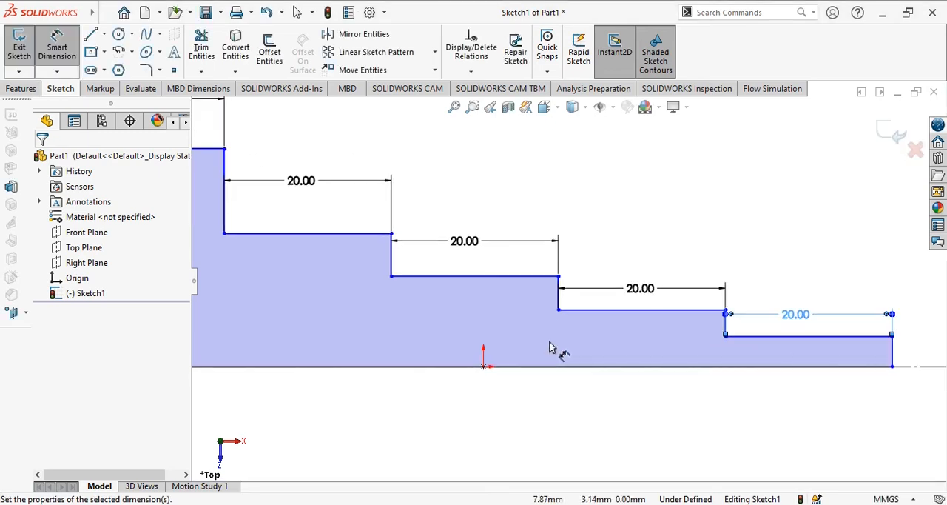
scroll(548, 344, "up", 3)
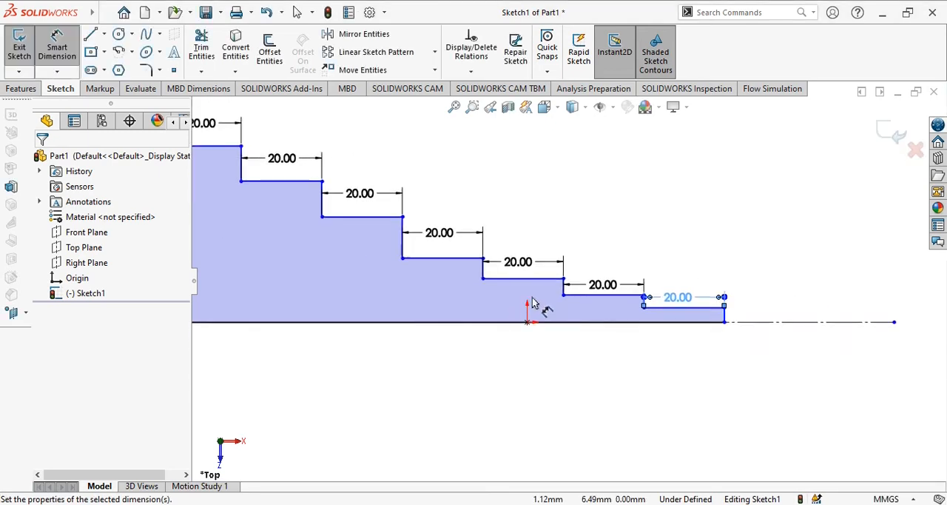
key("f")
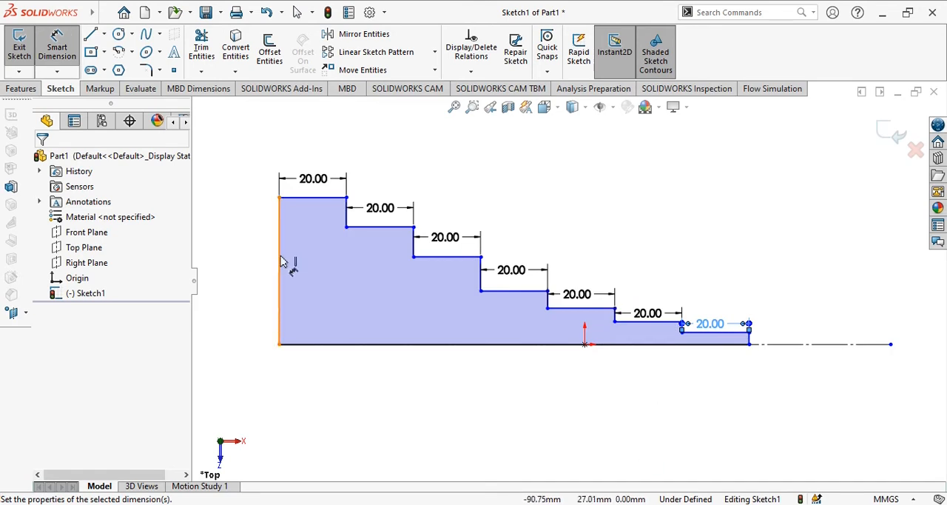
left_click(252, 261)
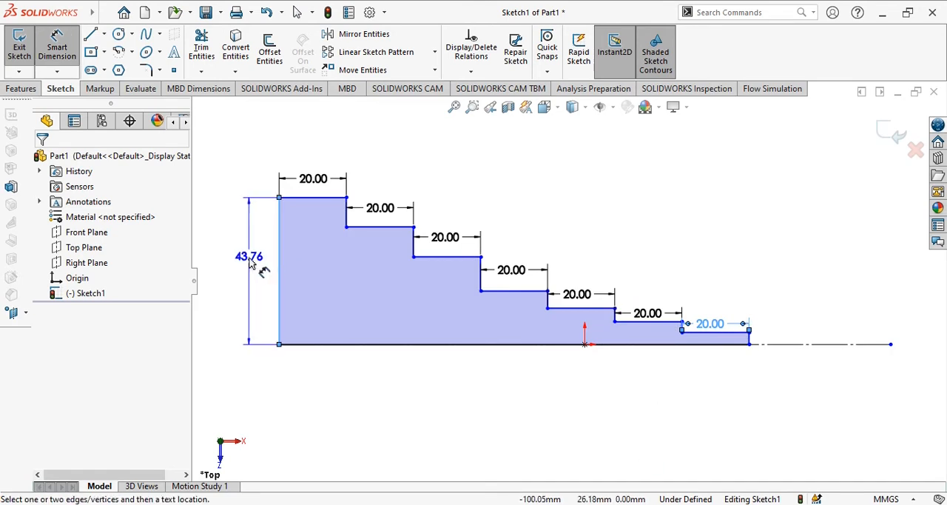
left_click(252, 260)
type("40")
key("Return")
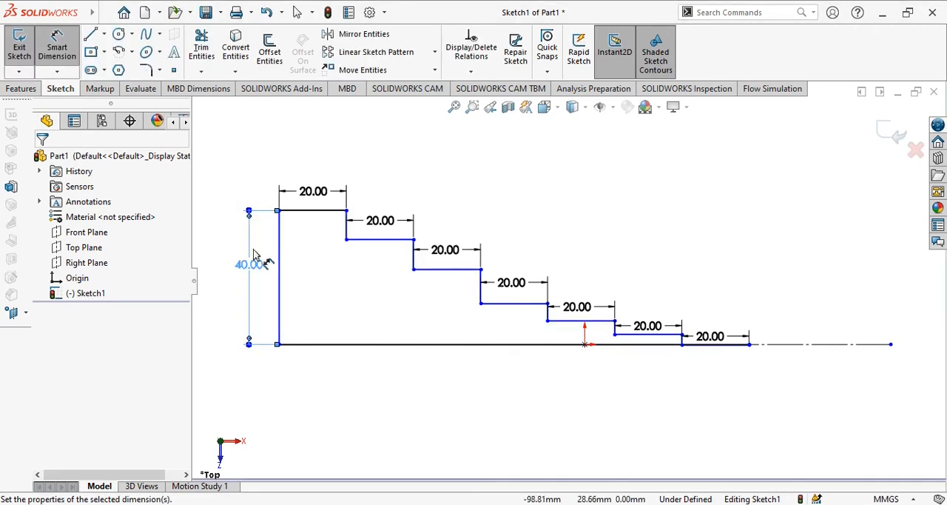
Step: Dimension the height of the second step above the profile's base line to 25 mm
left_click(345, 239)
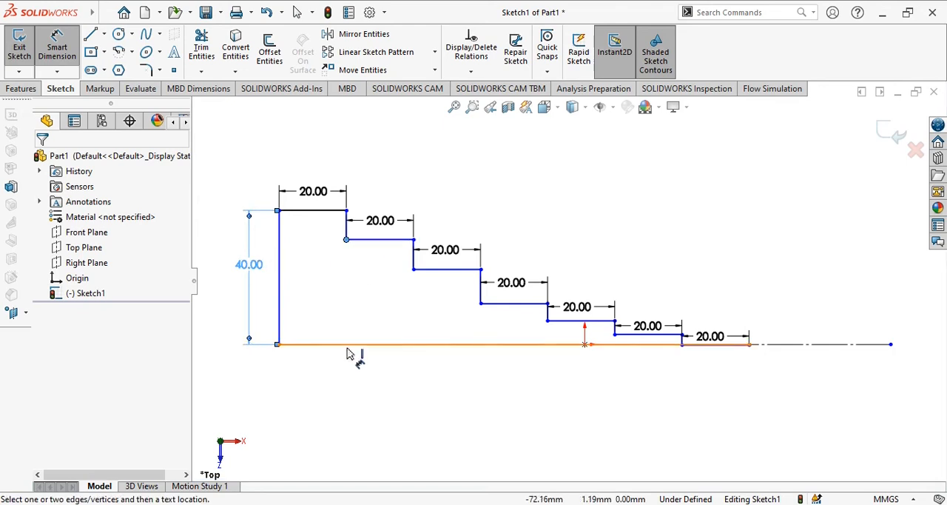
left_click(343, 345)
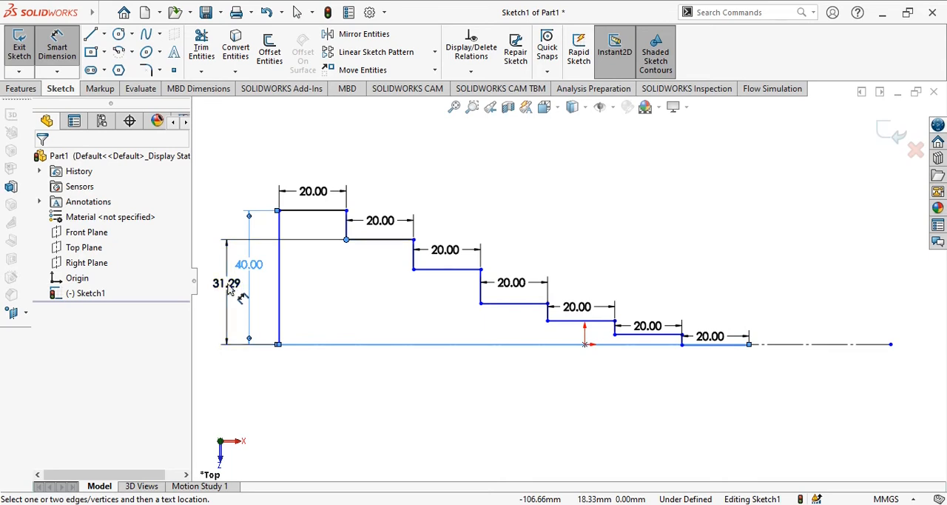
left_click(230, 291)
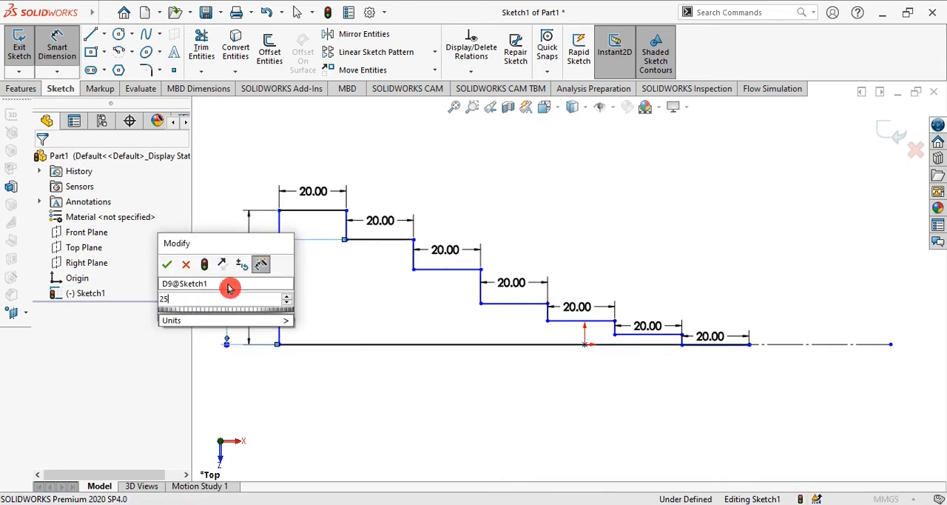
key("Return")
left_click(229, 290)
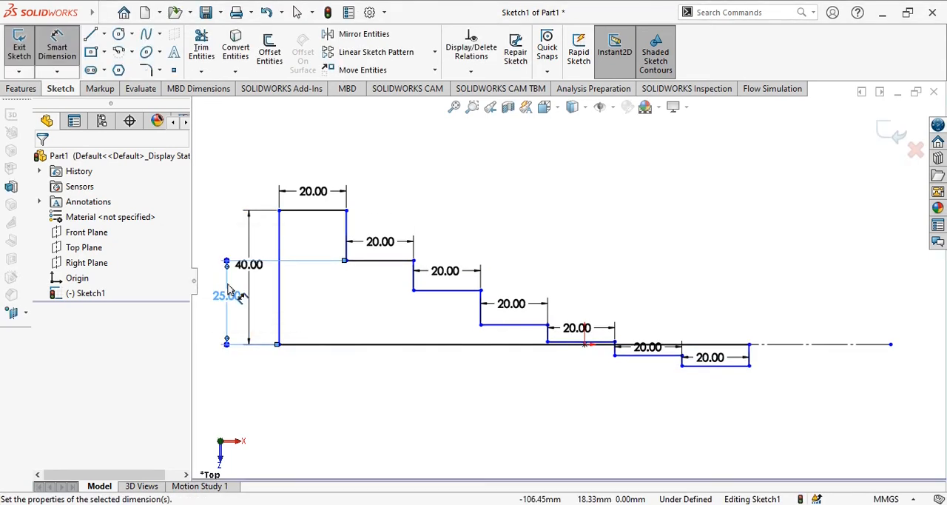
Step: Dimension the height of the third step above the profile's base line to 20 mm
key("f")
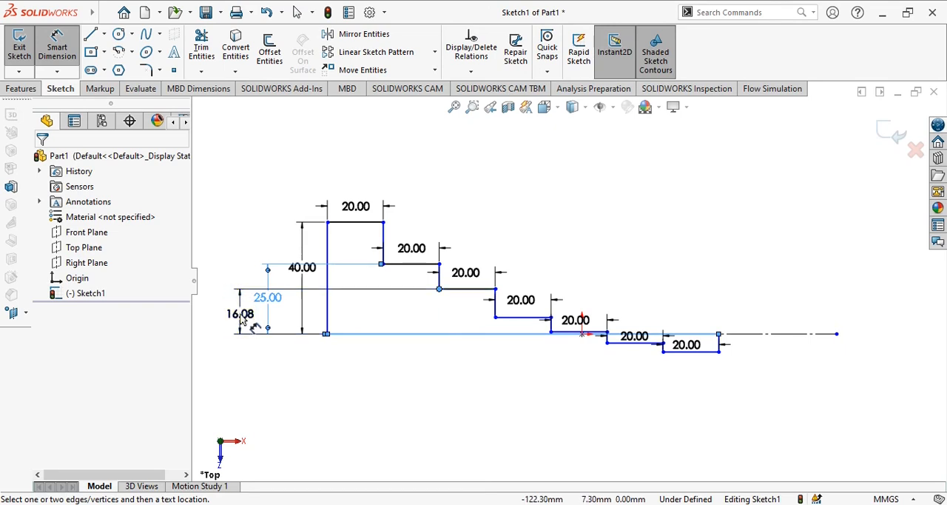
left_click(250, 316)
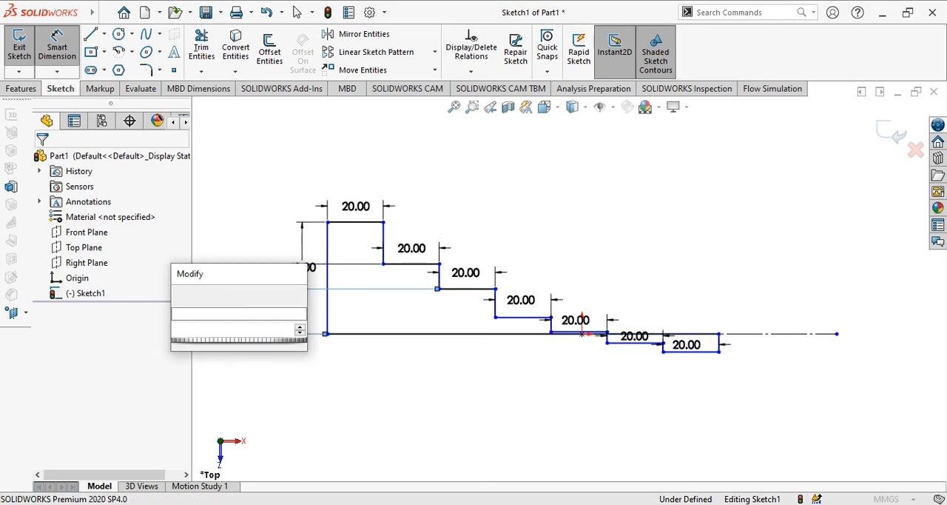
type("20")
key("Return")
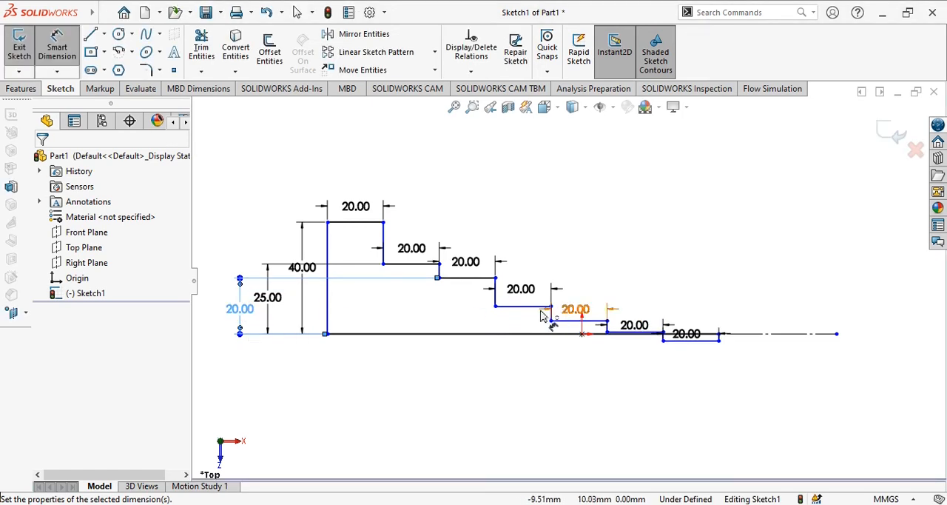
Step: Dimension the height of the fourth step above the base line to 15 mm, placing the dimension above the profile
left_click(495, 306)
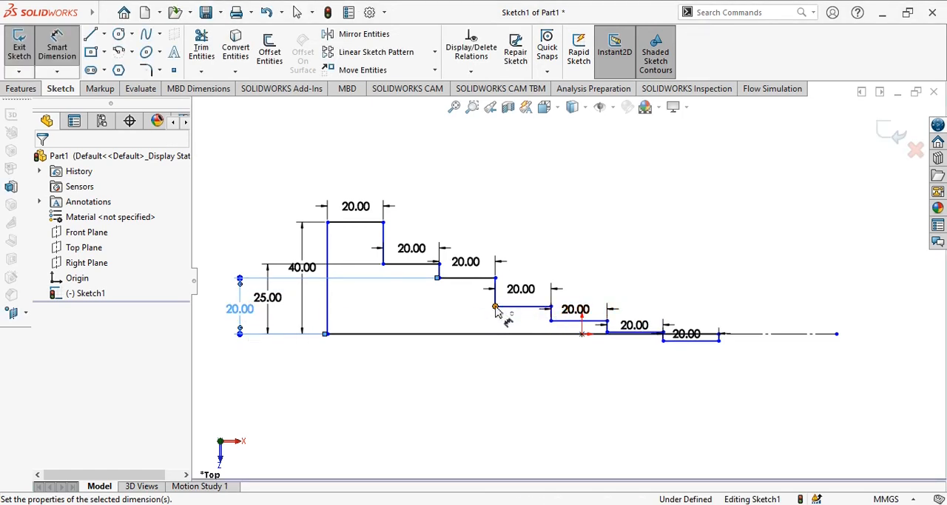
left_click(213, 327)
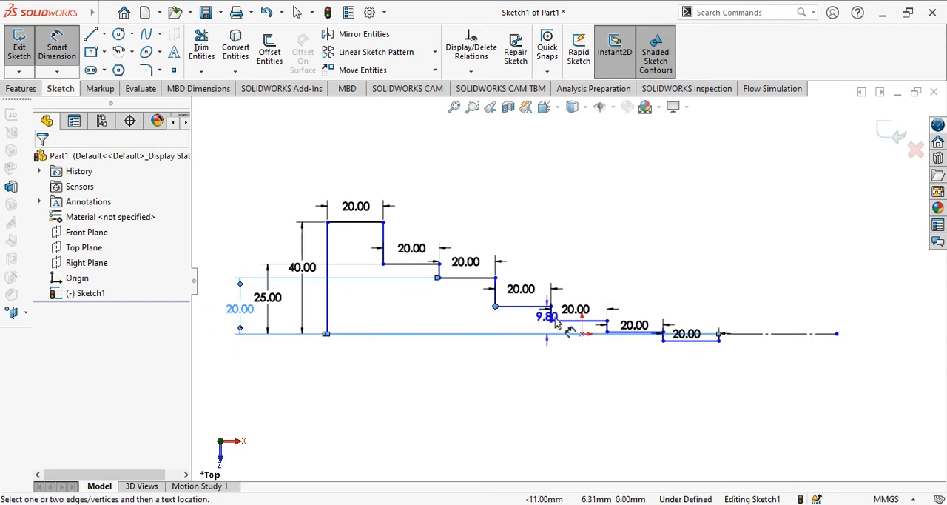
left_click(544, 250)
key("Return")
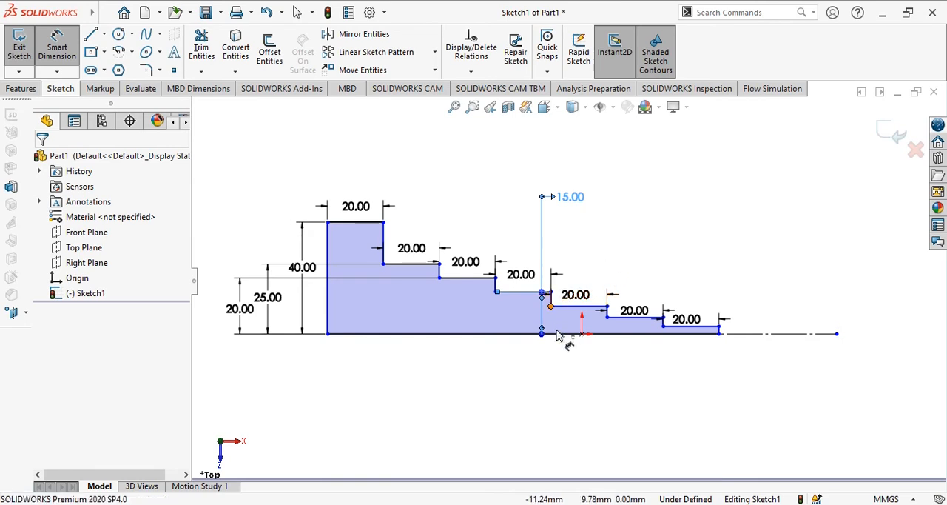
Step: Dimension the height of the fifth step above the base line to 10 mm, placing the dimension above the profile
left_click(579, 327)
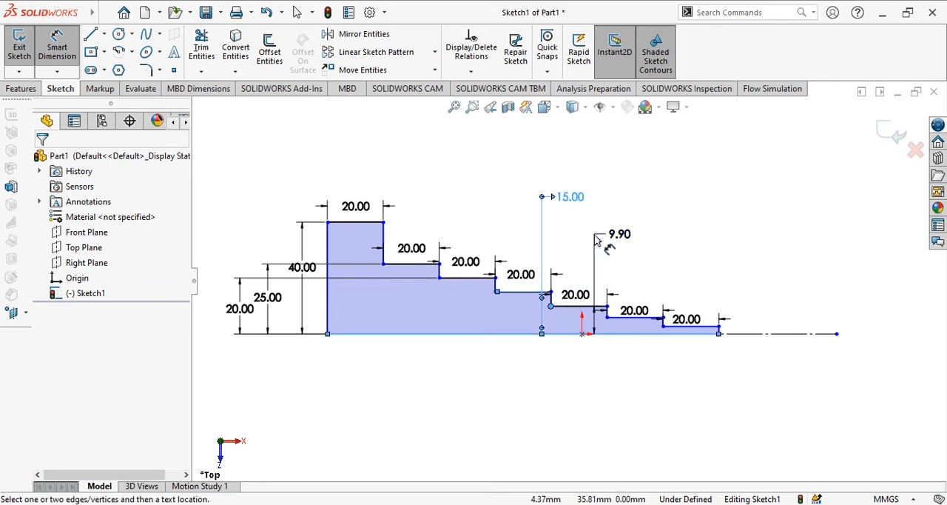
left_click(598, 240)
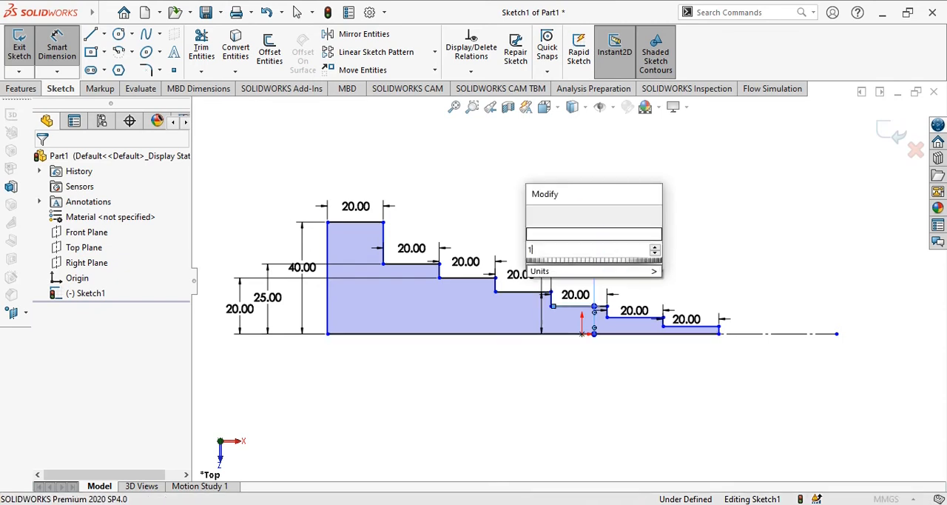
key("Return")
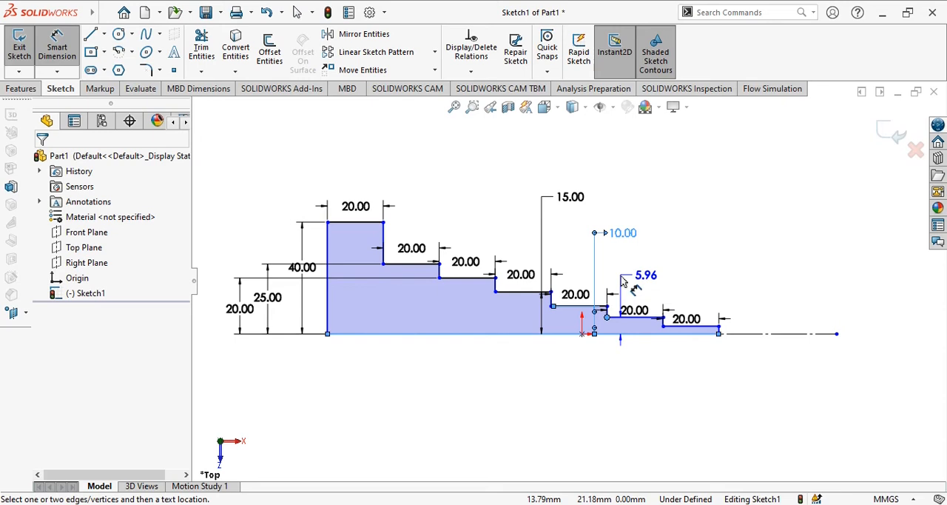
Step: Dimension the height of the sixth step above the base line to 5 mm, placing the dimension above the profile
left_click(622, 280)
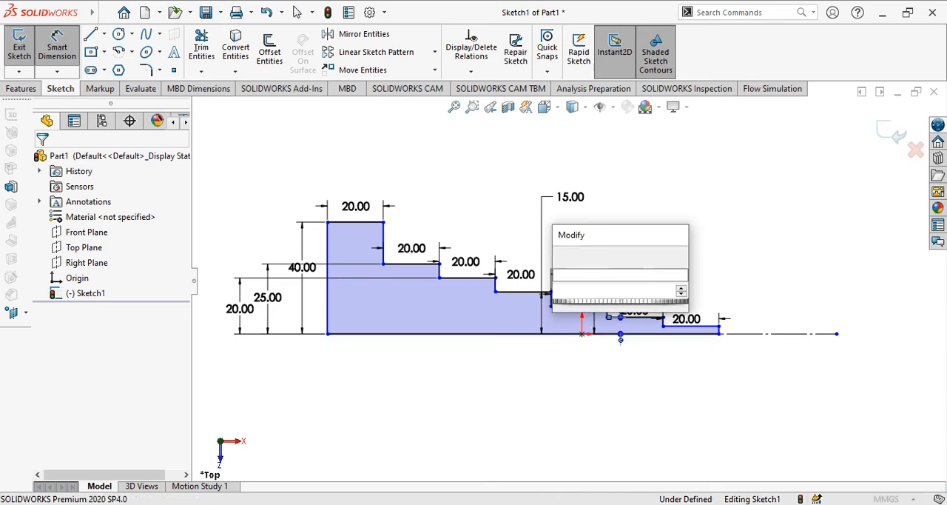
type("6")
key("Return")
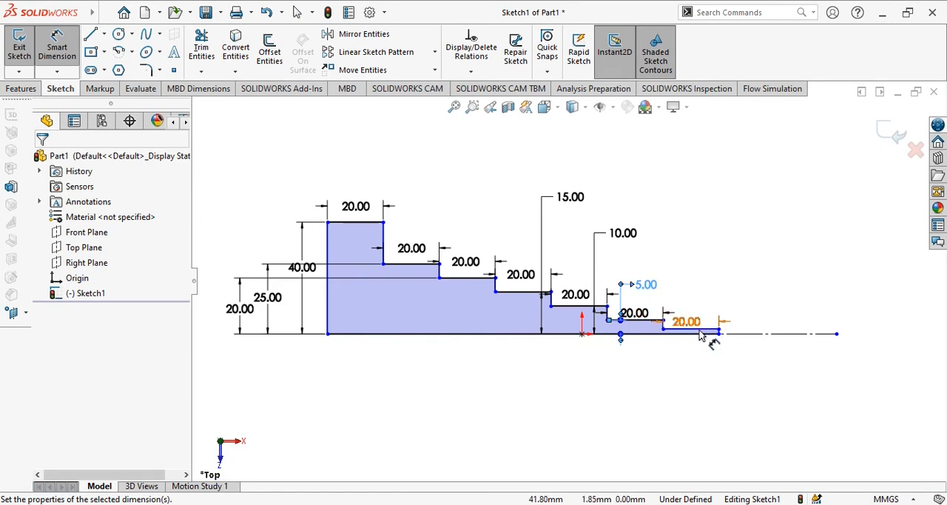
Step: Dimension the height of the seventh, narrowest step above the base line to 2.5 mm, placing the dimension beyond the profile's narrow end
scroll(729, 333, "down", 1)
scroll(729, 333, "down", 5)
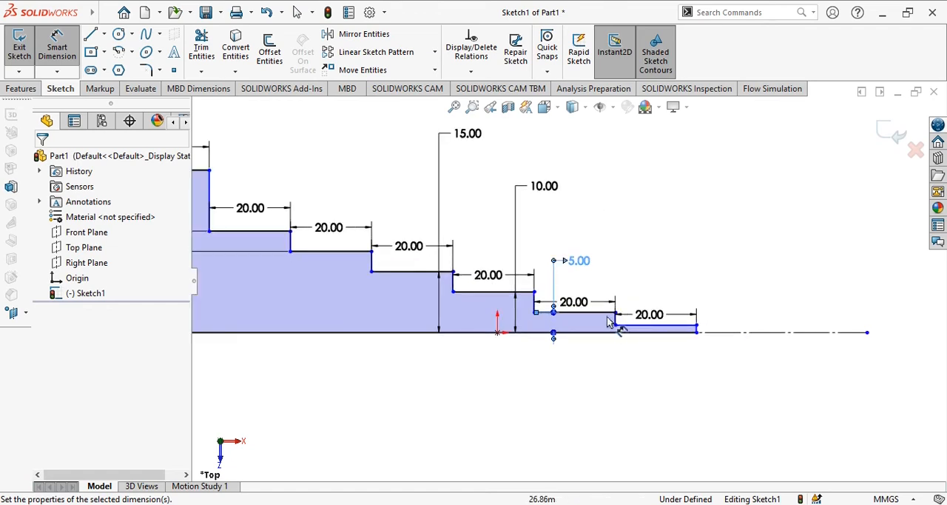
scroll(736, 329, "down", 1)
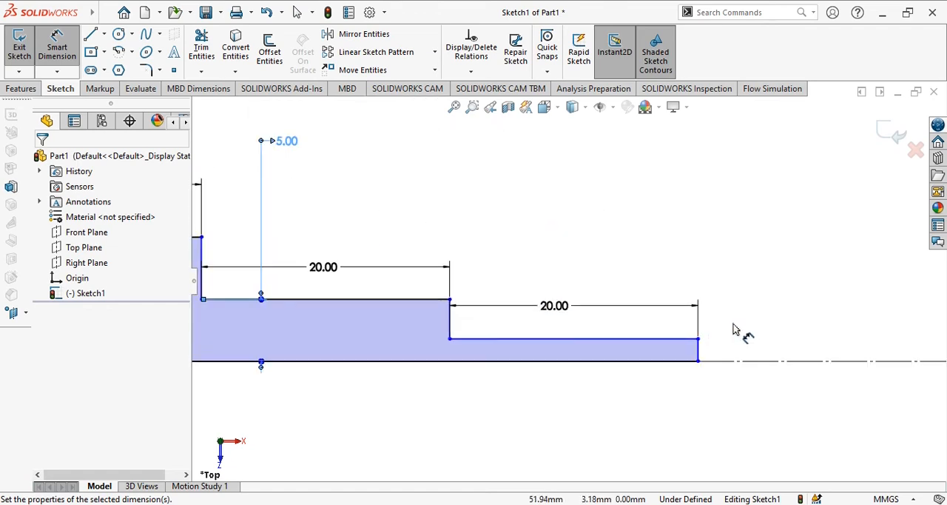
left_click(698, 350)
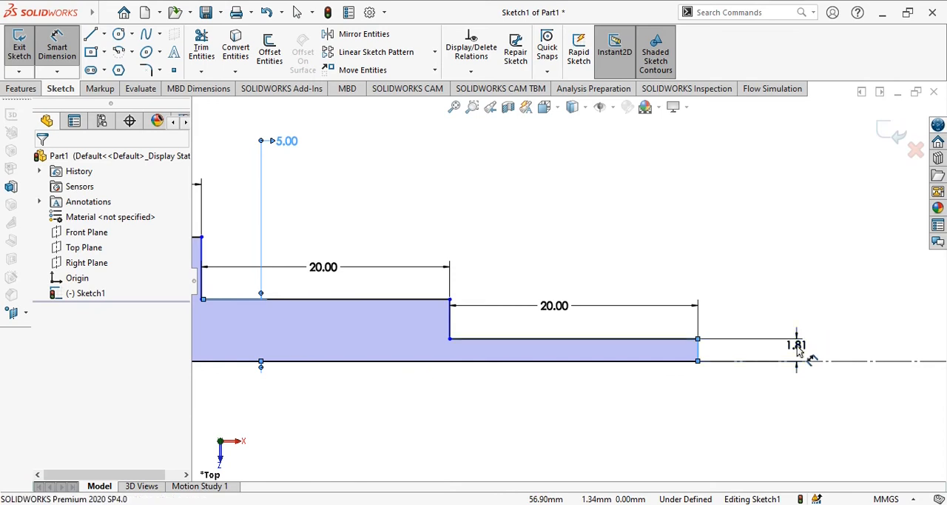
left_click(799, 351)
type("2.5")
key("Return")
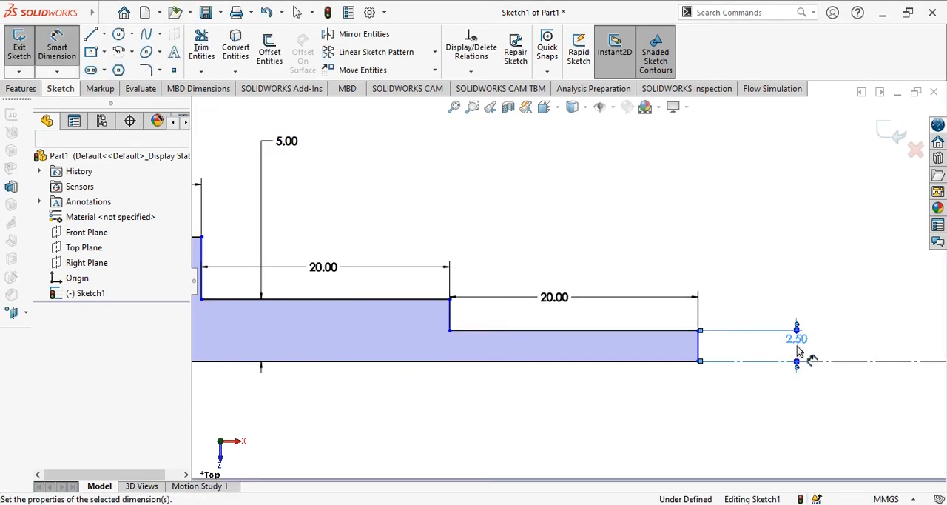
scroll(562, 392, "up", 3)
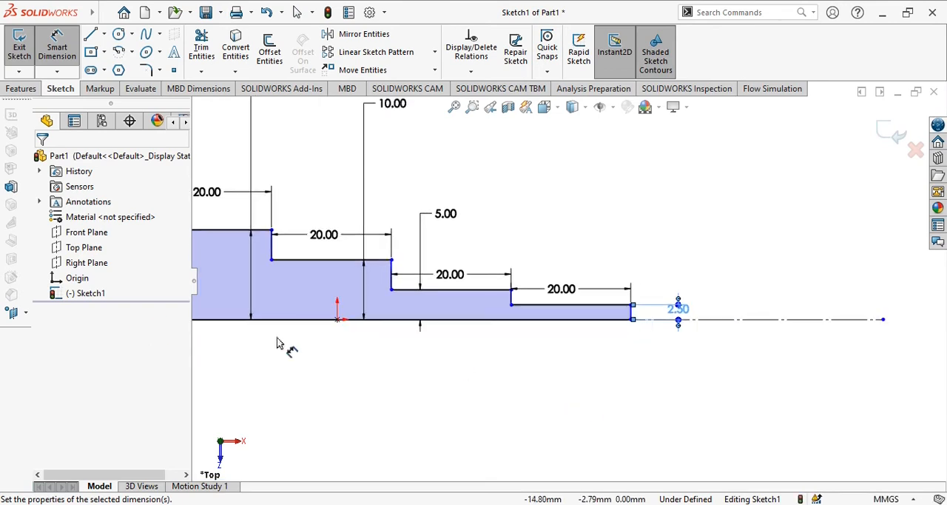
scroll(544, 379, "up", 3)
middle_click_drag(484, 353, 652, 390, "ctrl")
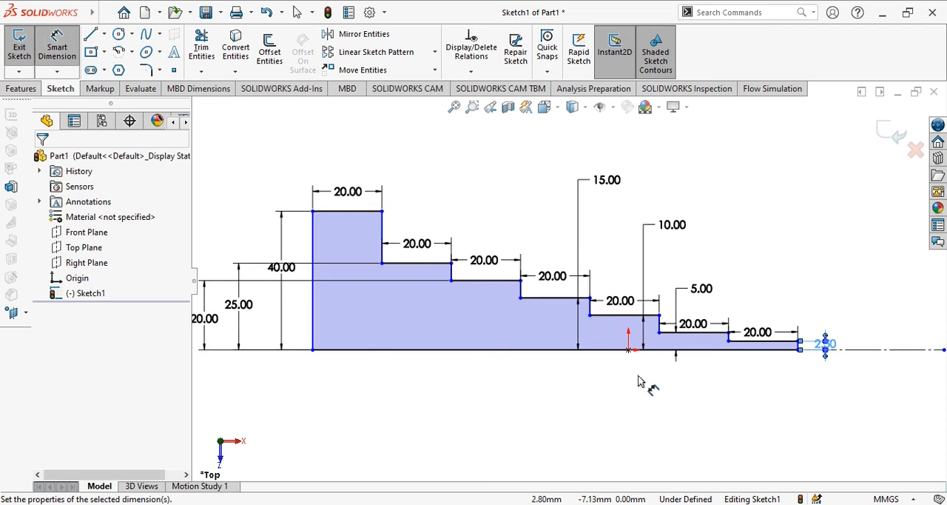
key("Escape")
left_click(639, 376)
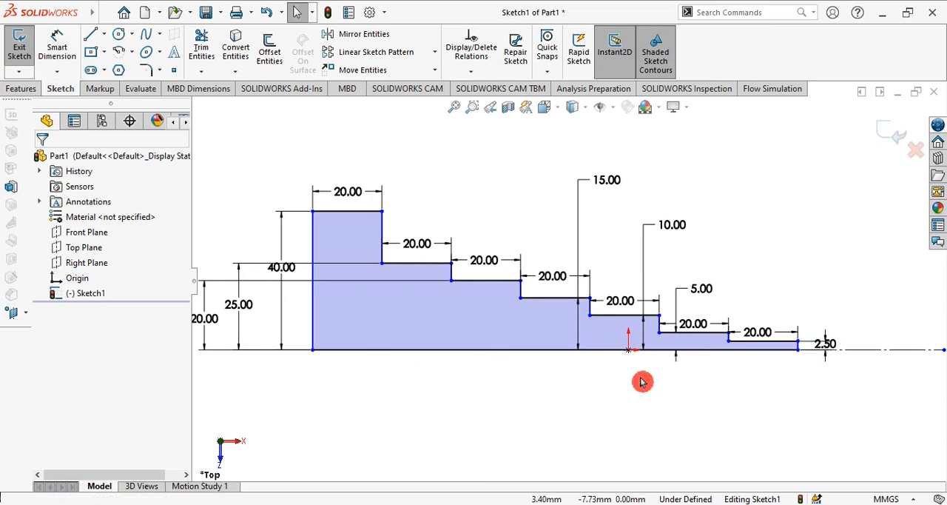
Step: Revolve the stepped half-profile 360 degrees about its centerline into a solid shaft
middle_click_drag(537, 393, 573, 400, "ctrl")
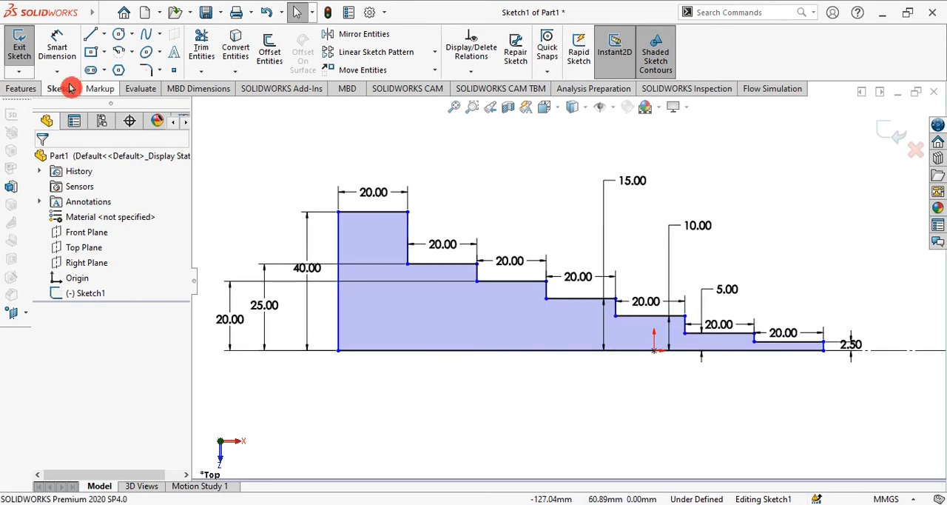
left_click(20, 89)
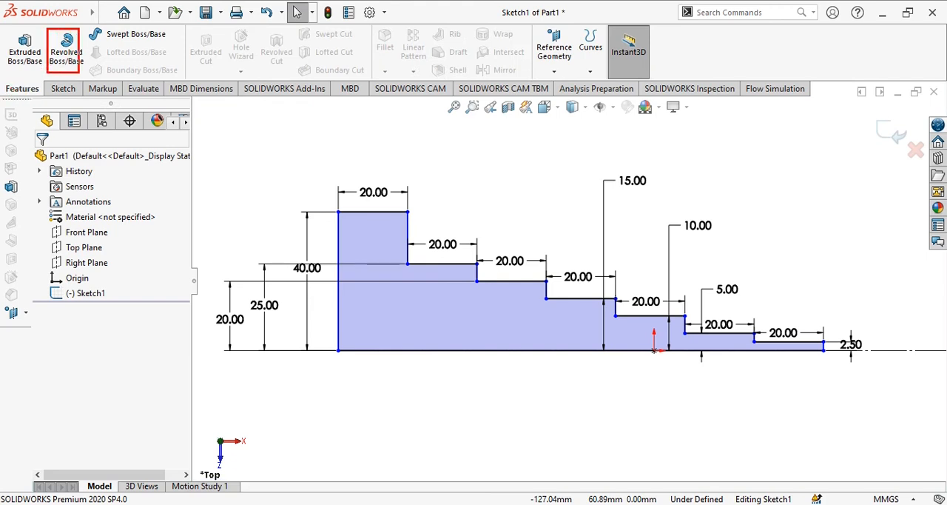
left_click(69, 55)
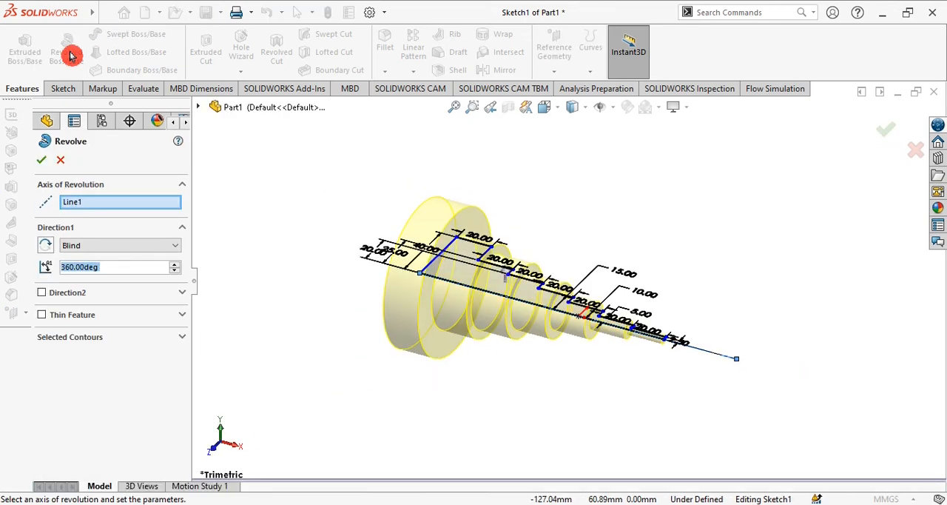
left_click(42, 164)
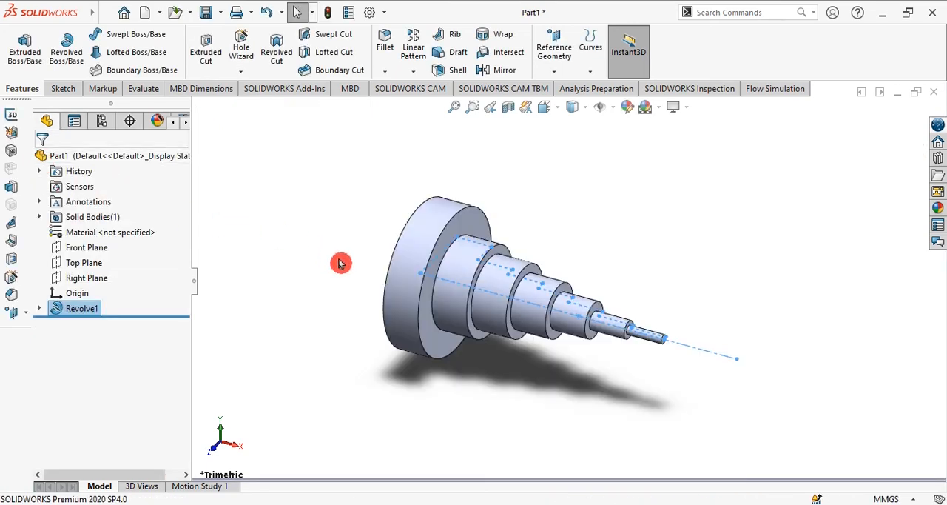
left_click(347, 294)
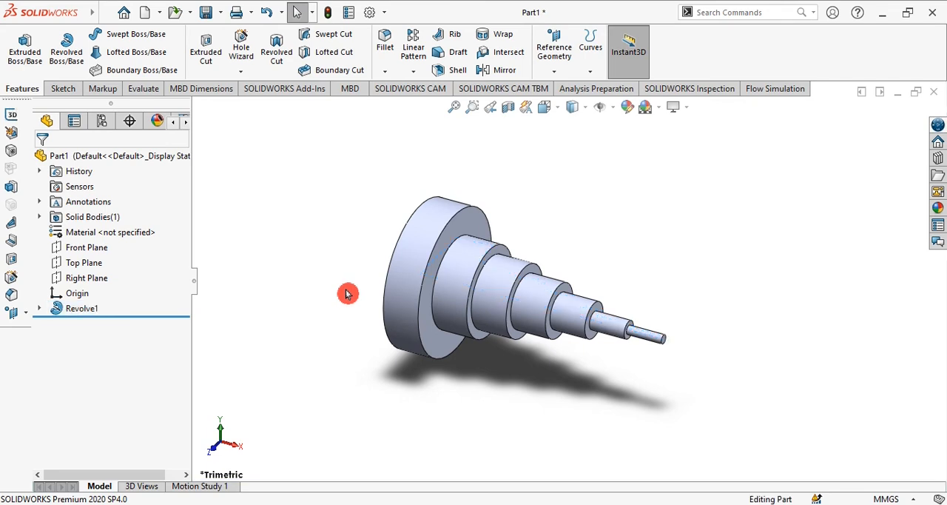
Step: Start a sketch on the flat end face of the shaft's largest disc and view it normal to the face
middle_click_drag(346, 294, 409, 399)
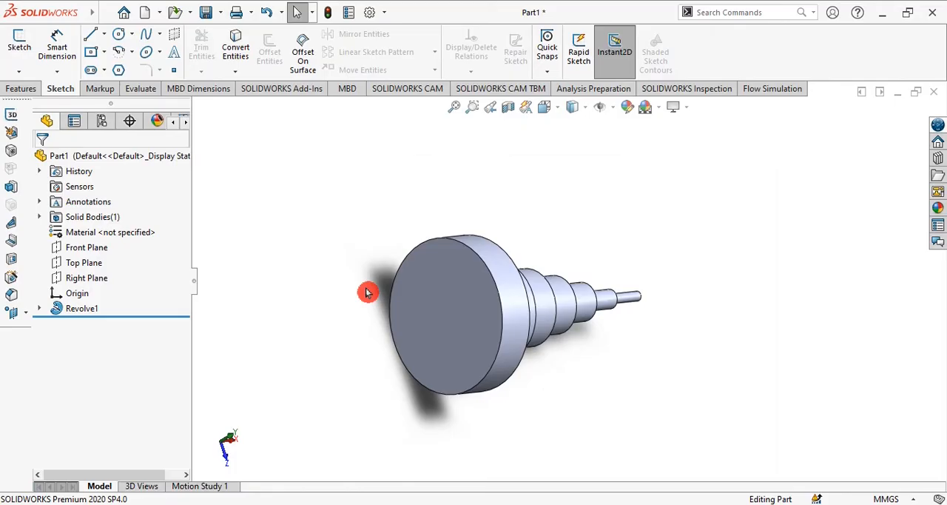
left_click(429, 297)
left_click(20, 46)
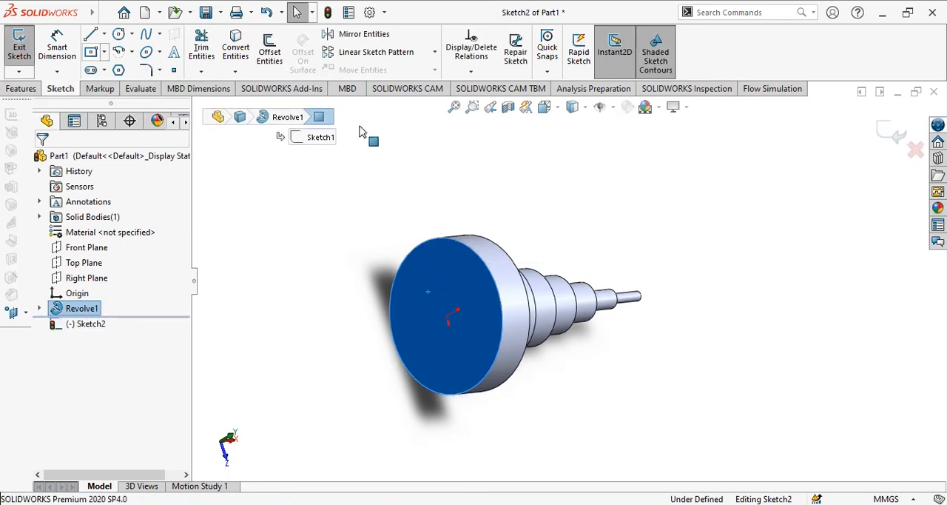
left_click(561, 110)
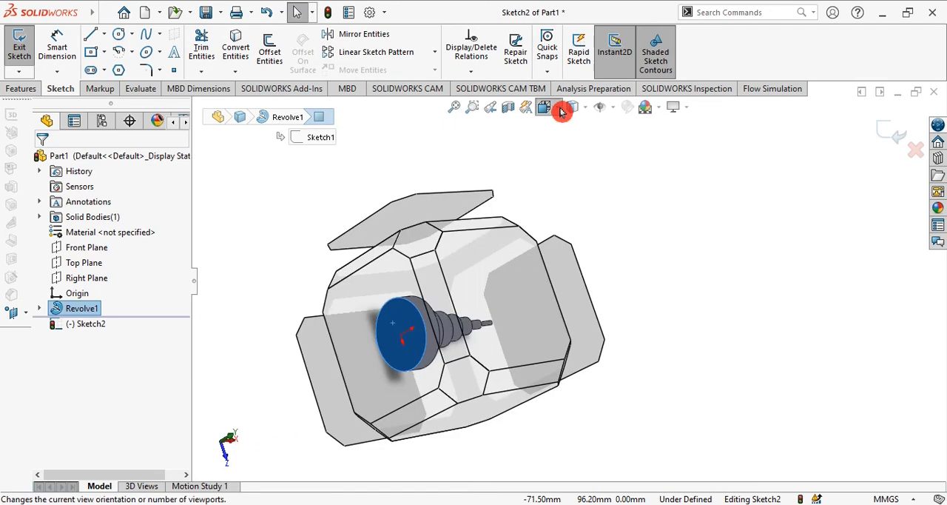
left_click(560, 108)
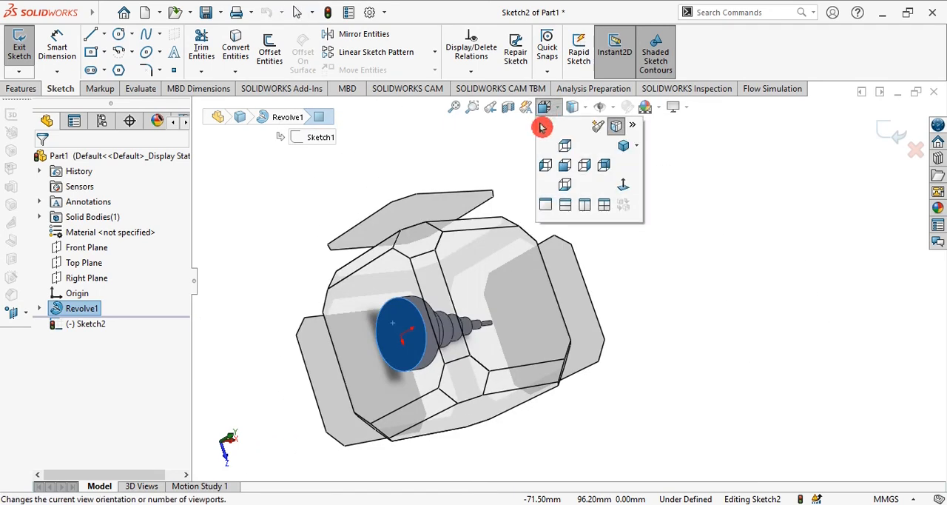
left_click(626, 186)
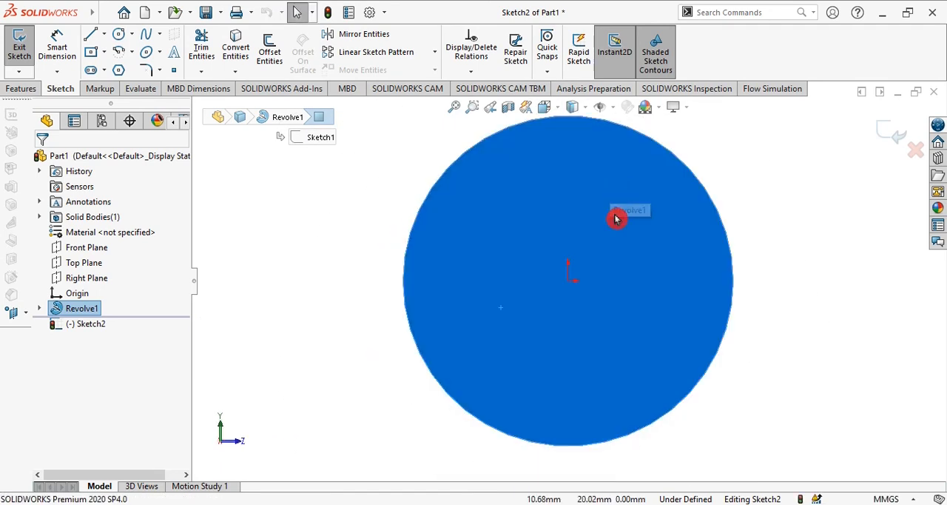
scroll(614, 215, "up", 1)
left_click(416, 108)
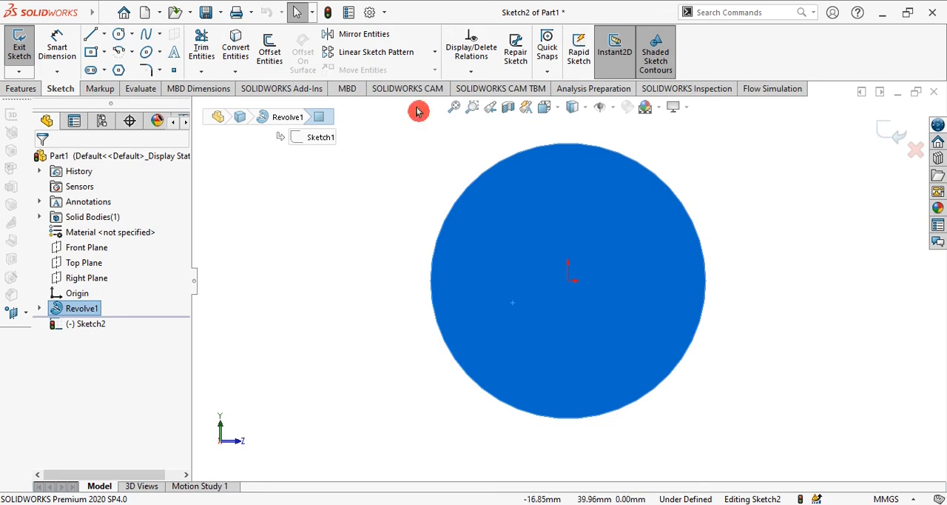
Step: Sketch a circle about 43 mm in diameter on the end face, centered on the origin
left_click(123, 35)
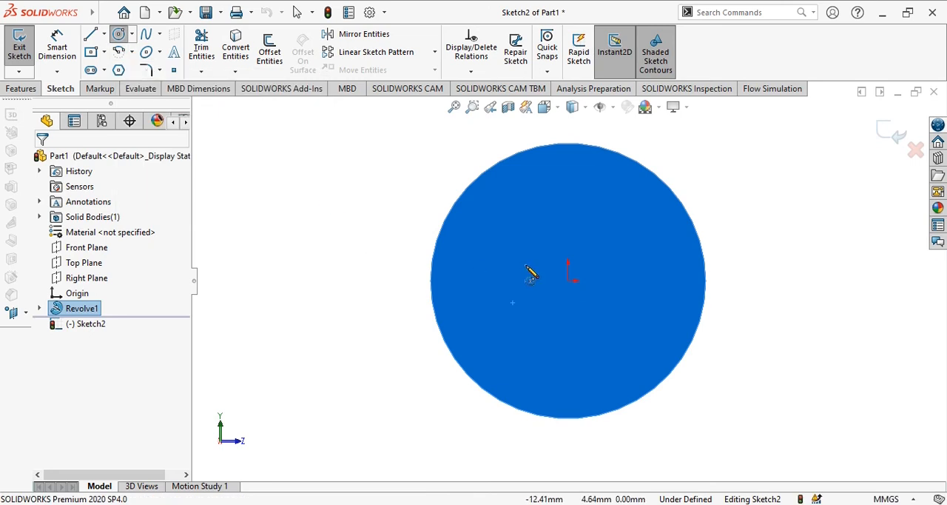
left_click(567, 280)
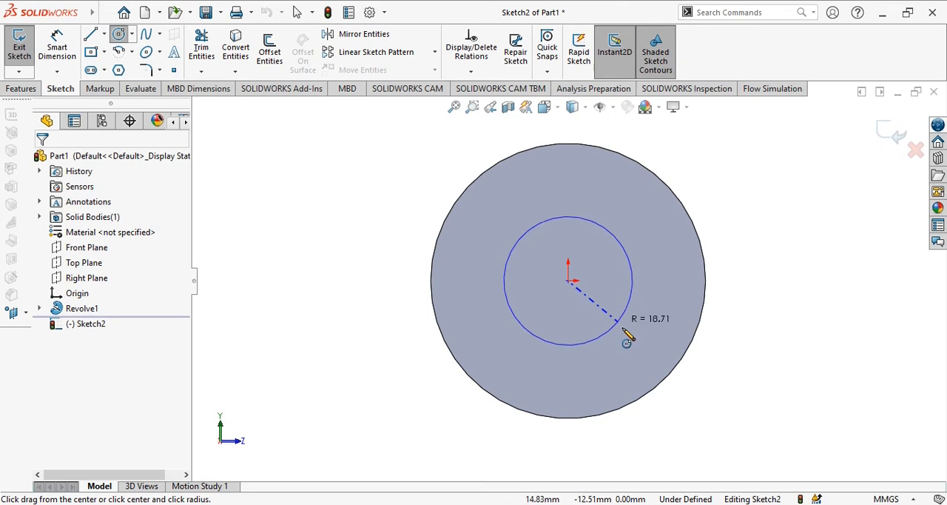
left_click(624, 333)
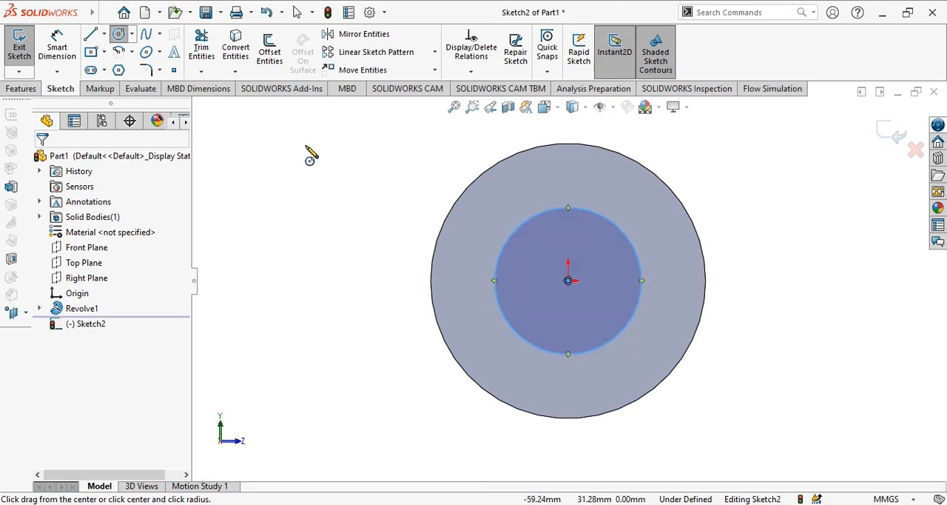
Step: Dimension the circle's diameter to 50 mm, placing the dimension outside the disc
left_click(59, 49)
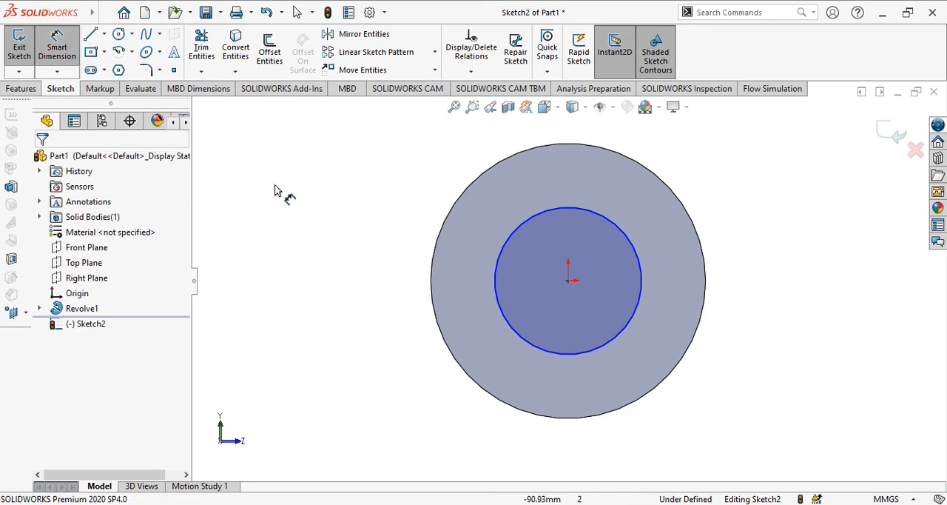
left_click(623, 232)
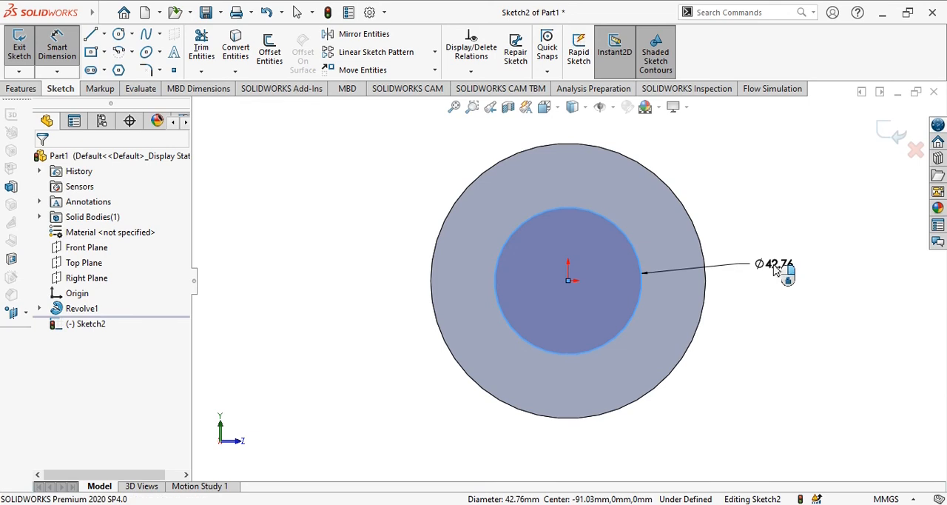
left_click(774, 270)
key("Return")
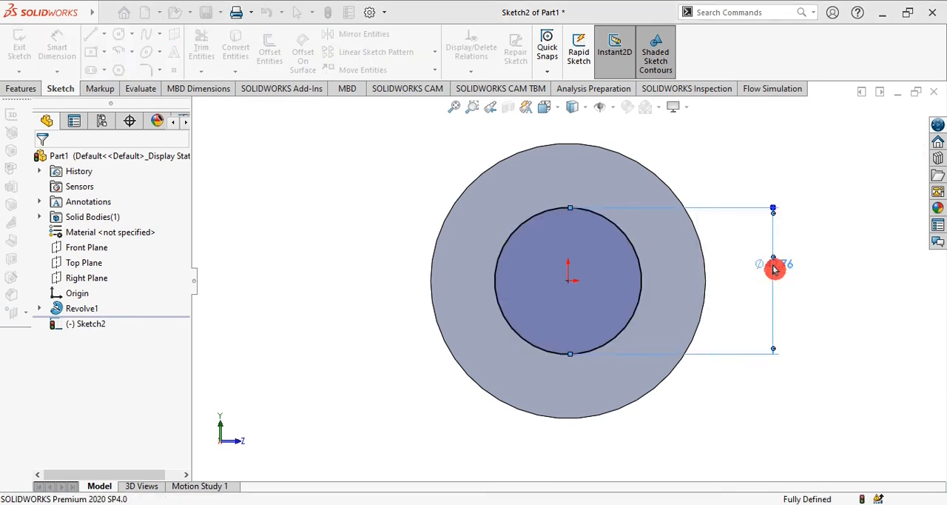
type("50")
key("Return")
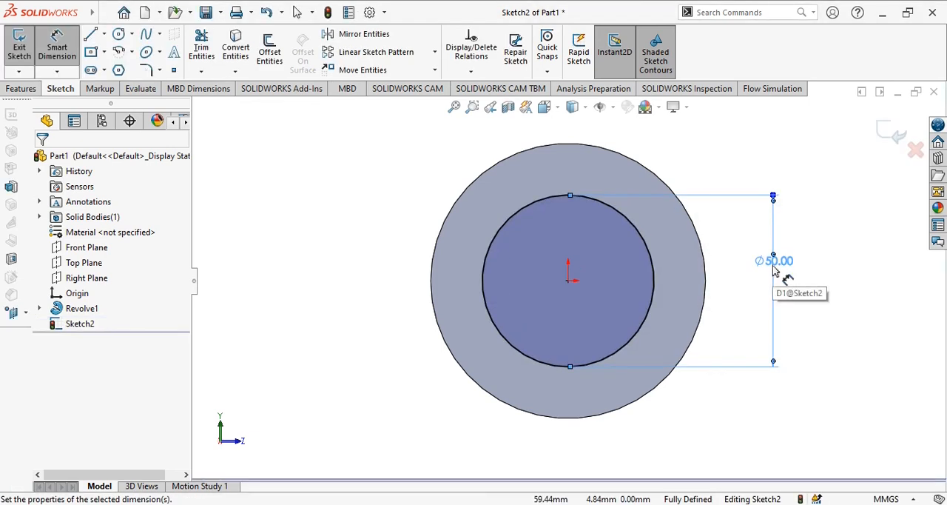
key("Escape")
left_click(356, 233)
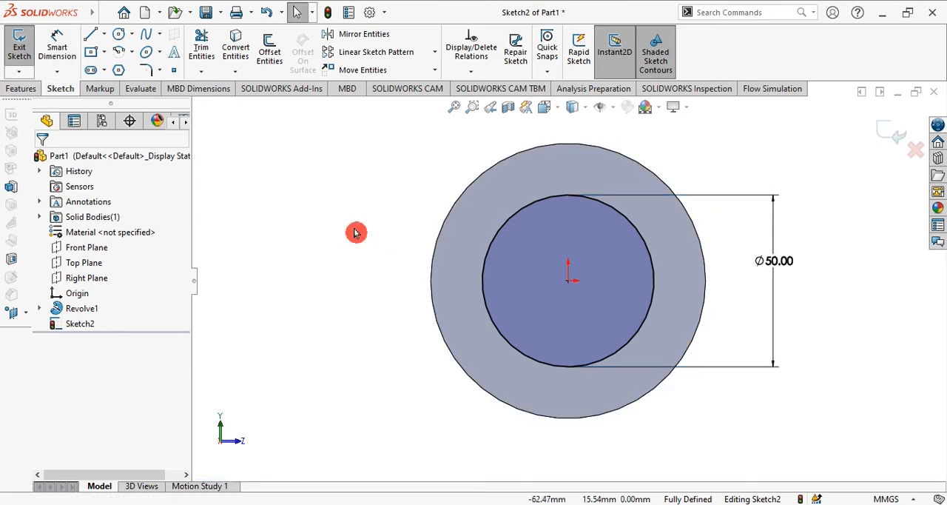
Step: Set up a Blind boss extrusion of the circle outward from the end face with a depth of 40 mm
left_click(22, 88)
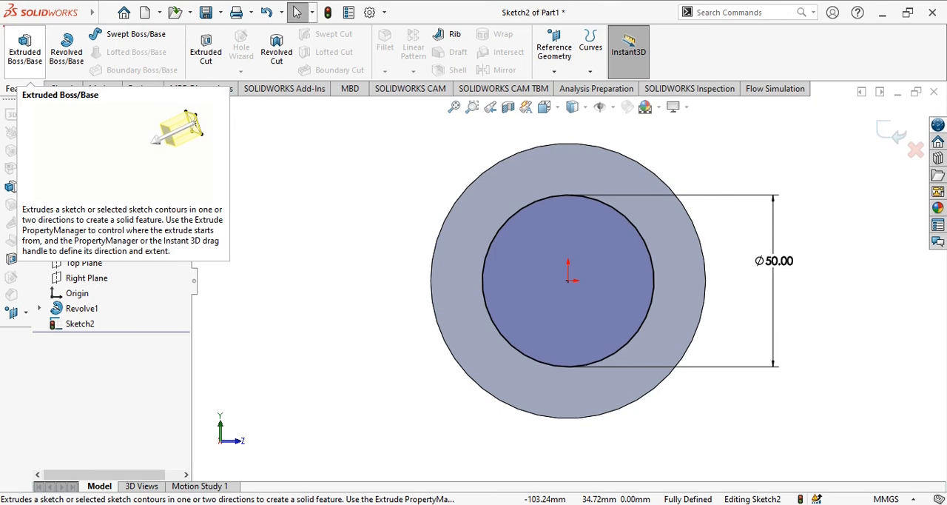
left_click(26, 52)
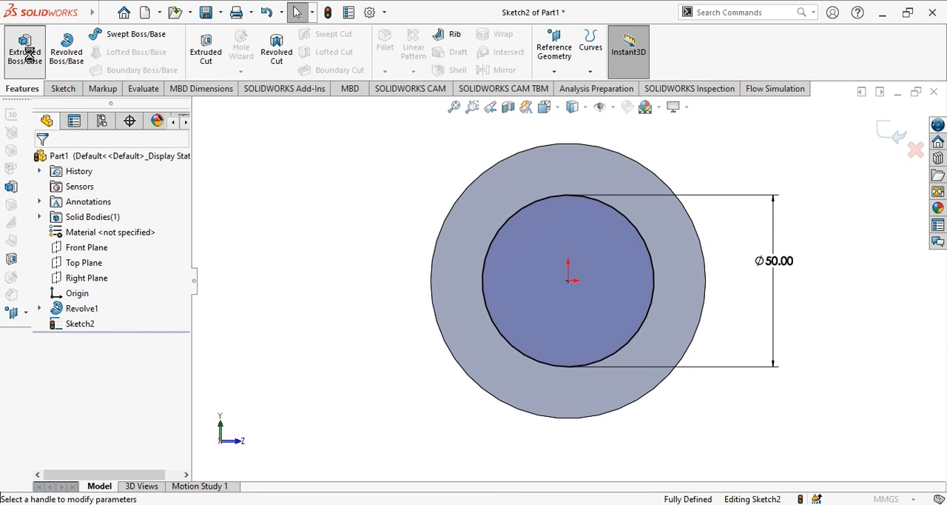
left_click(27, 54)
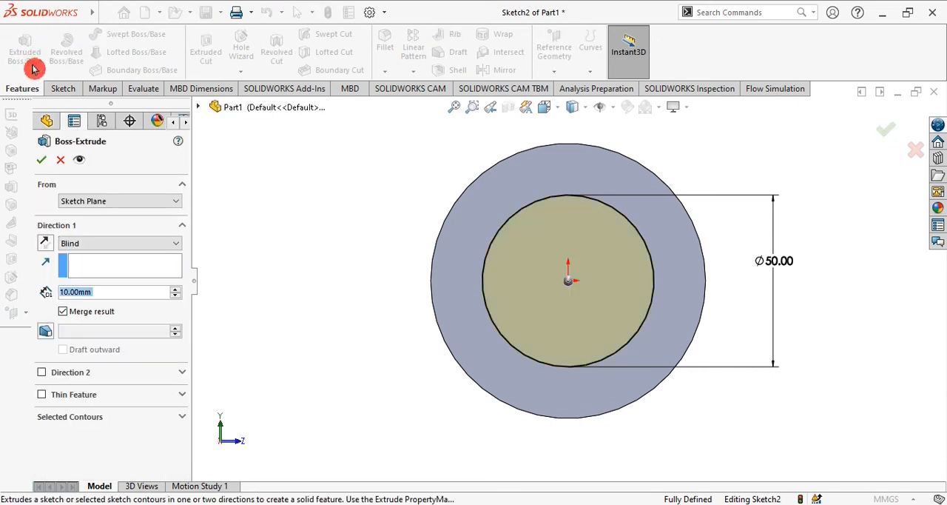
middle_click_drag(337, 240, 348, 278)
middle_click_drag(661, 215, 777, 280, "ctrl")
left_click(100, 291)
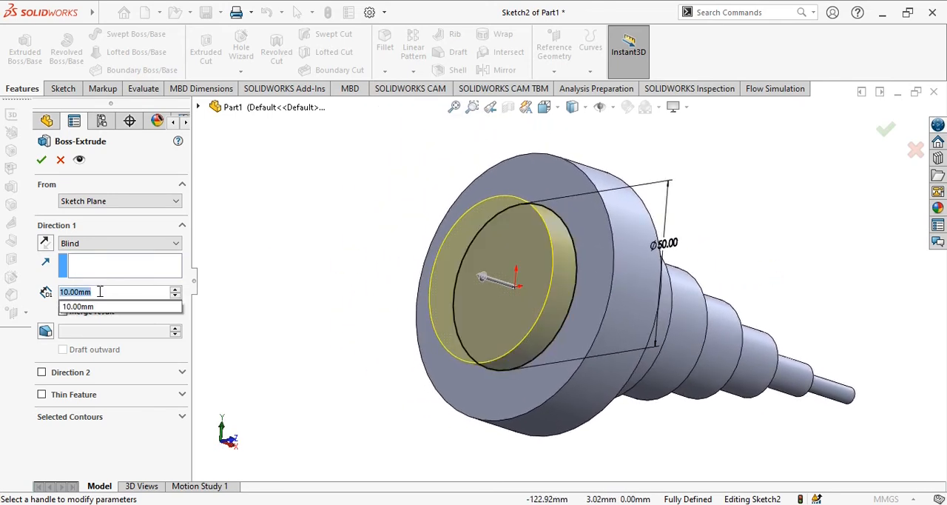
type("40")
key("Return")
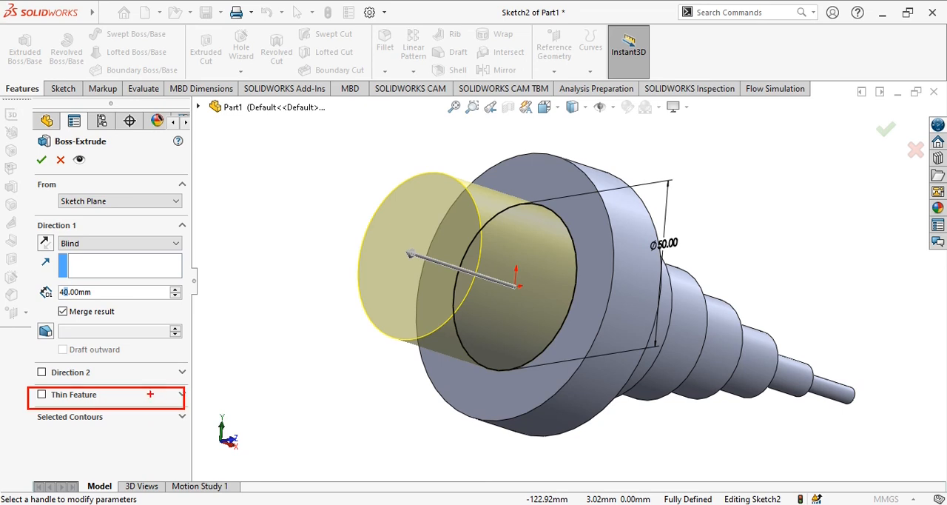
Step: Make the 40 mm boss extrusion a one-direction thin feature with a 10 mm wall inside the circle and finish it
left_click(42, 397)
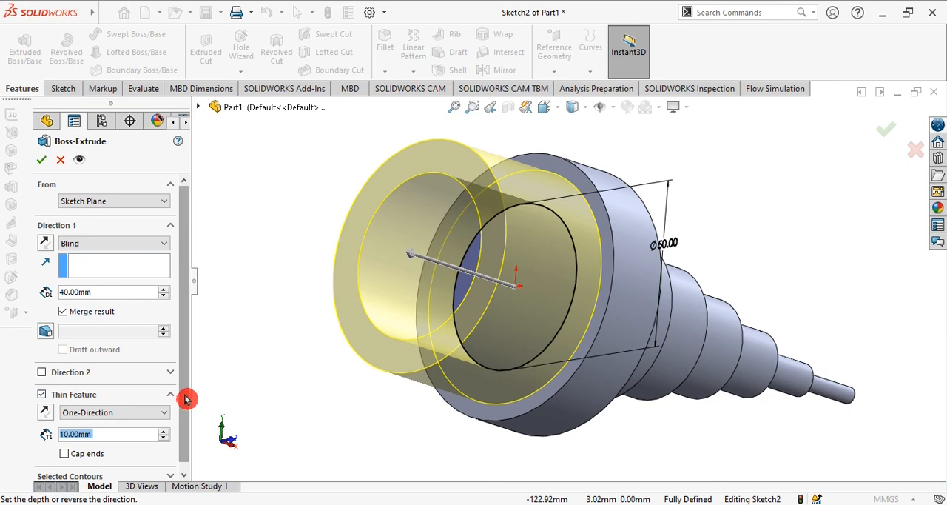
scroll(185, 403, "down", 1)
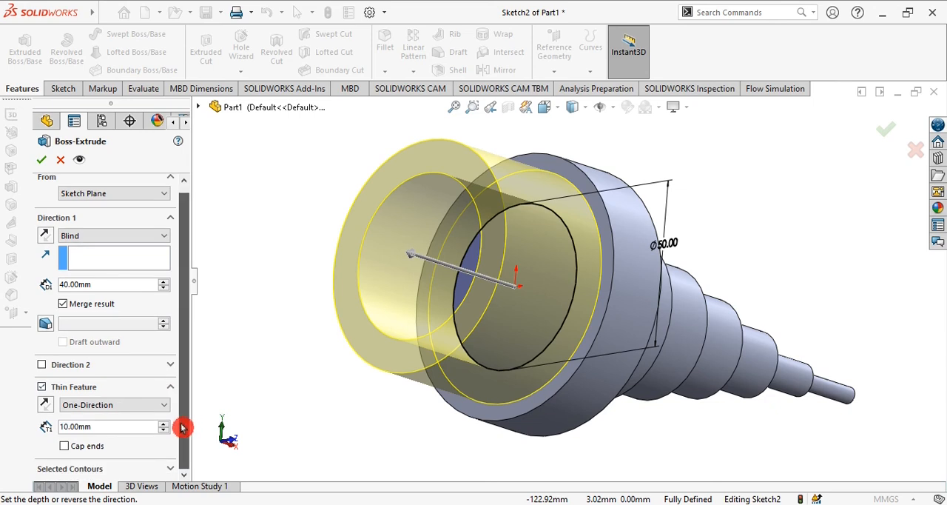
left_click(46, 405)
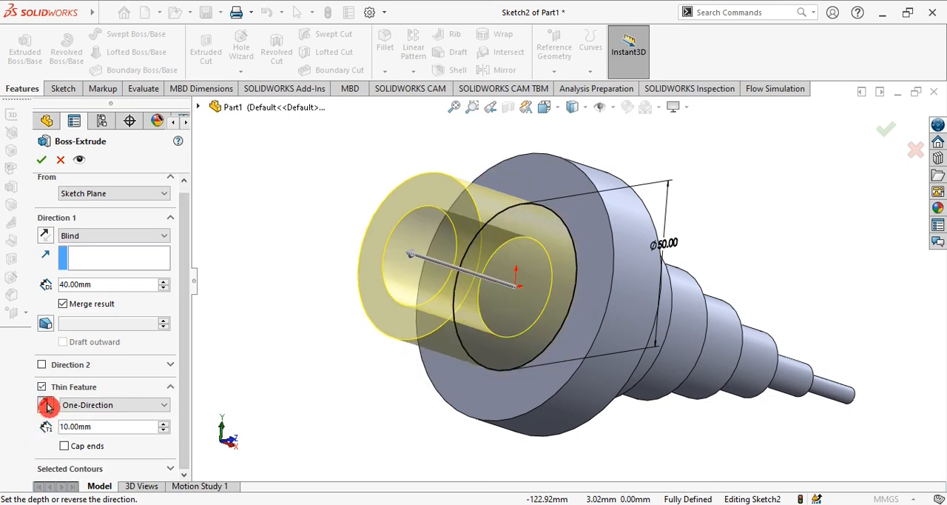
left_click(46, 405)
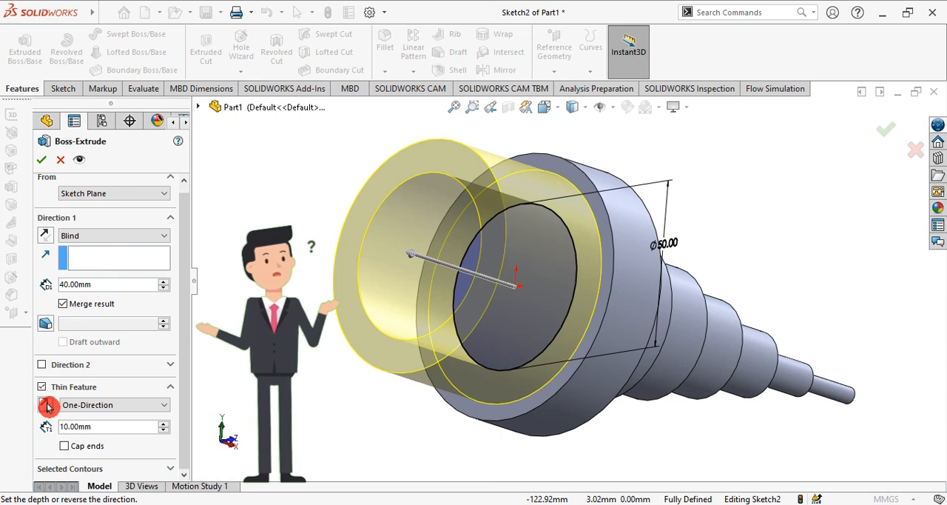
left_click(47, 406)
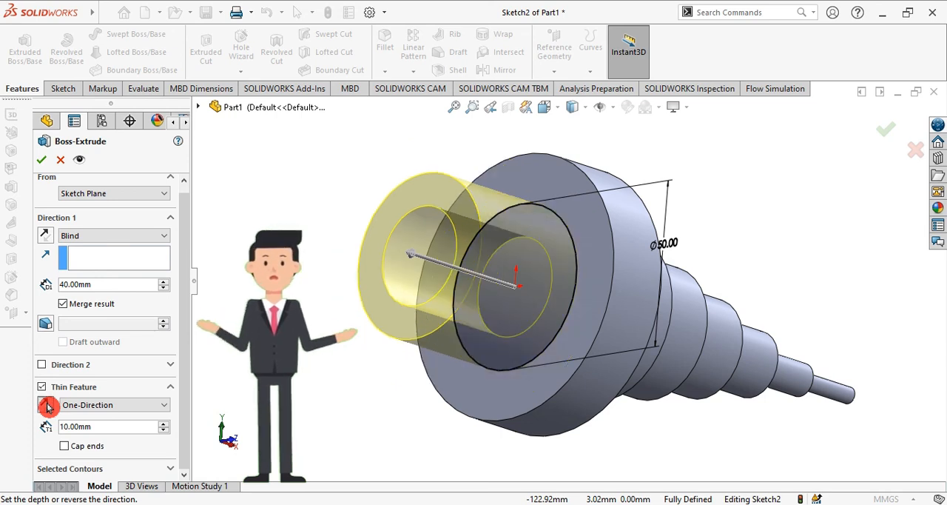
left_click(47, 405)
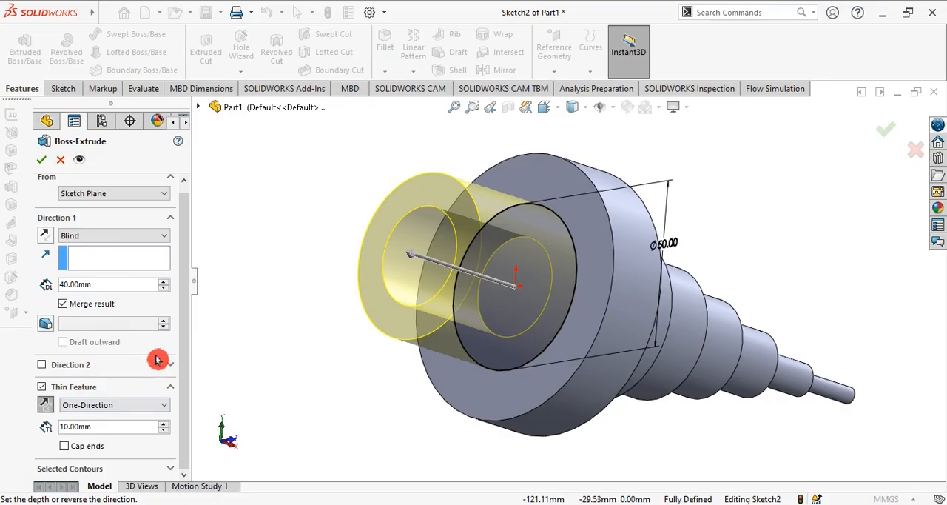
left_click(42, 163)
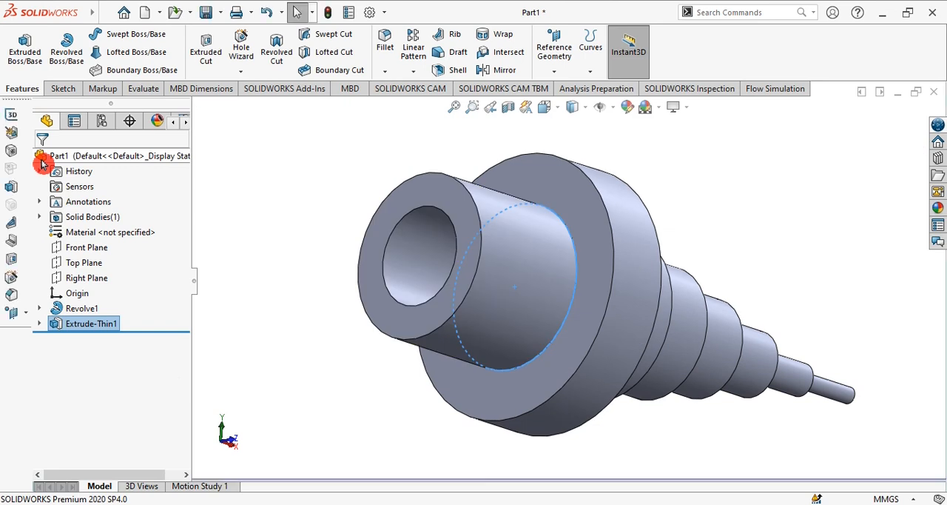
left_click(293, 295)
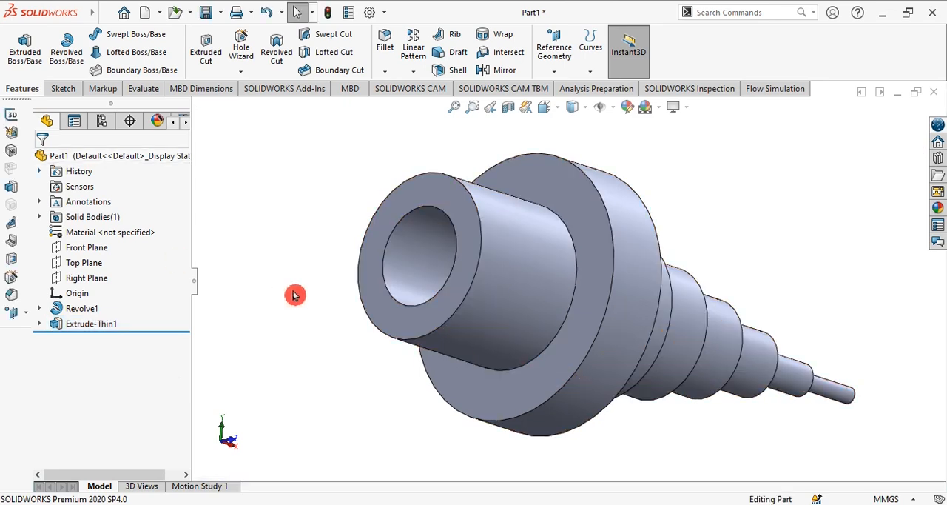
Step: Apply the Rooftop scene as the background of the finished shaft
middle_click_drag(311, 323, 265, 283)
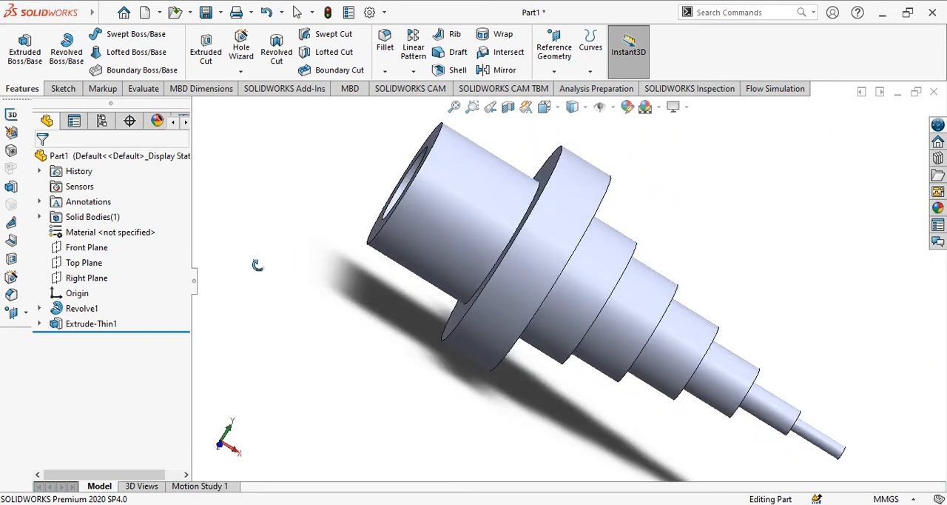
key("ctrl+7")
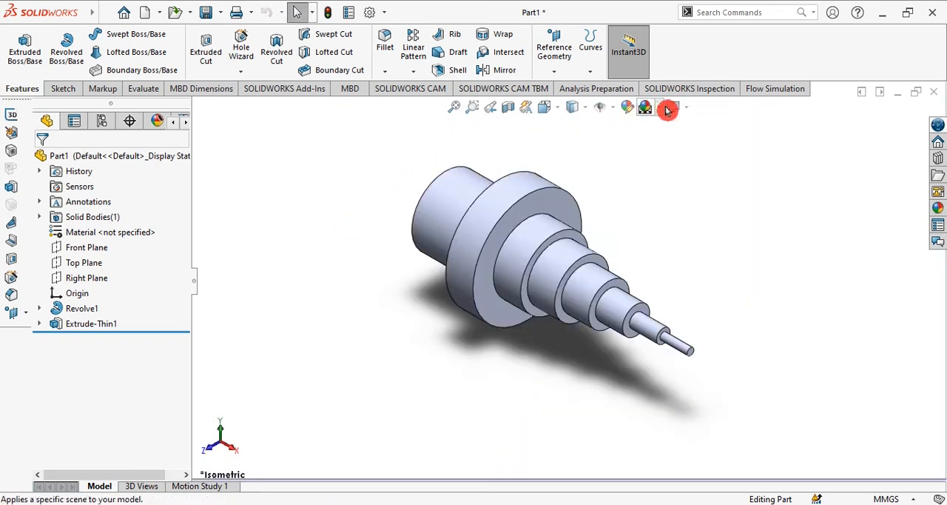
left_click(688, 108)
left_click(658, 107)
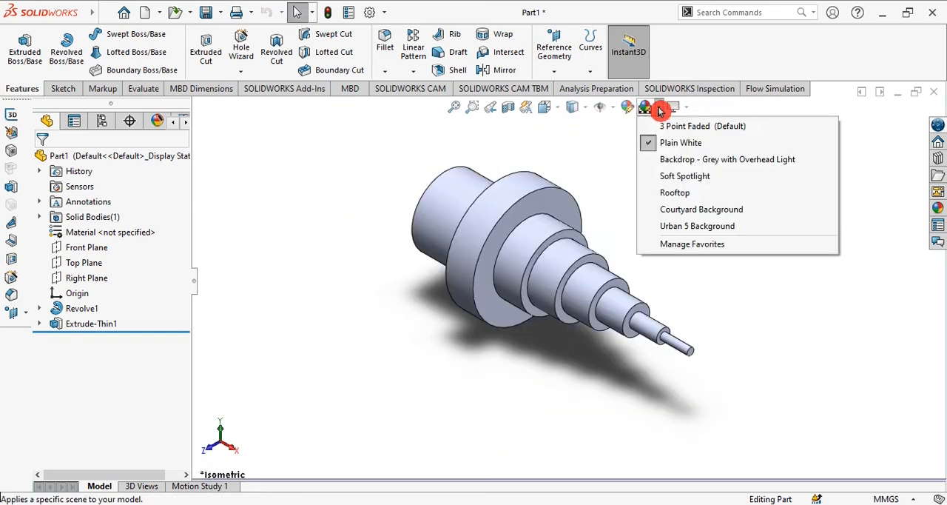
left_click(677, 193)
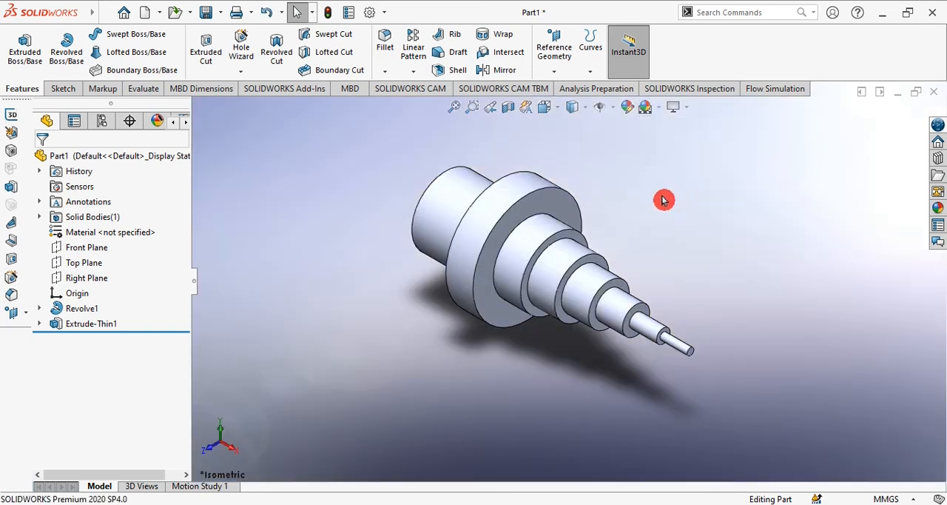
Step: Browse the appearance library to the Car category of the Painted appearances
middle_click_drag(633, 197, 672, 248)
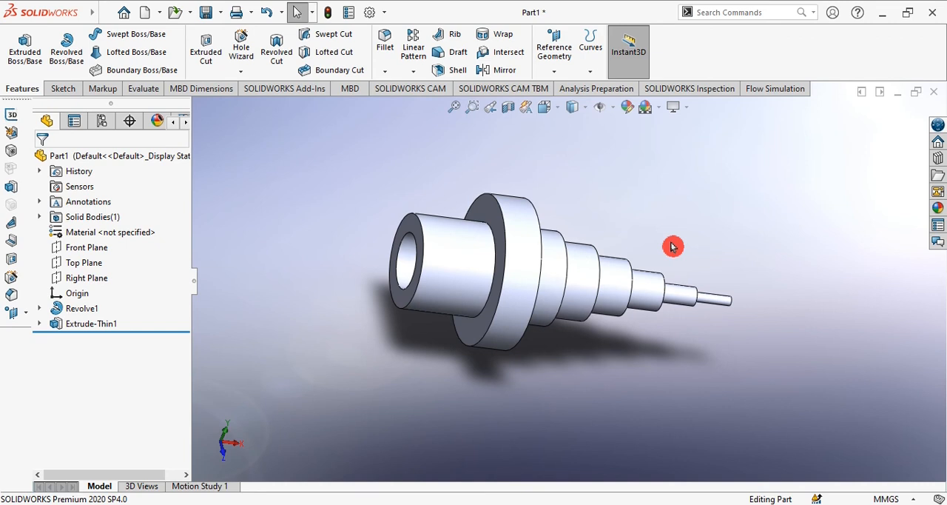
left_click(936, 212)
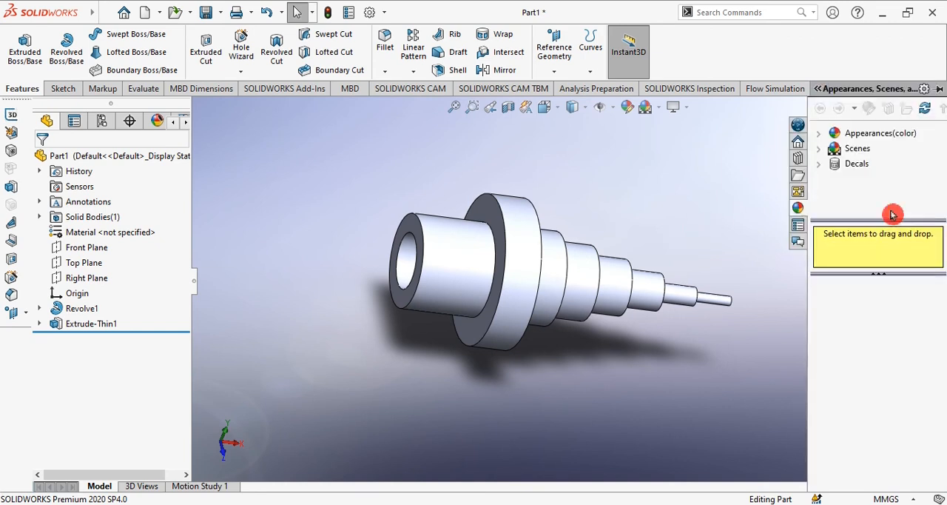
left_click(822, 135)
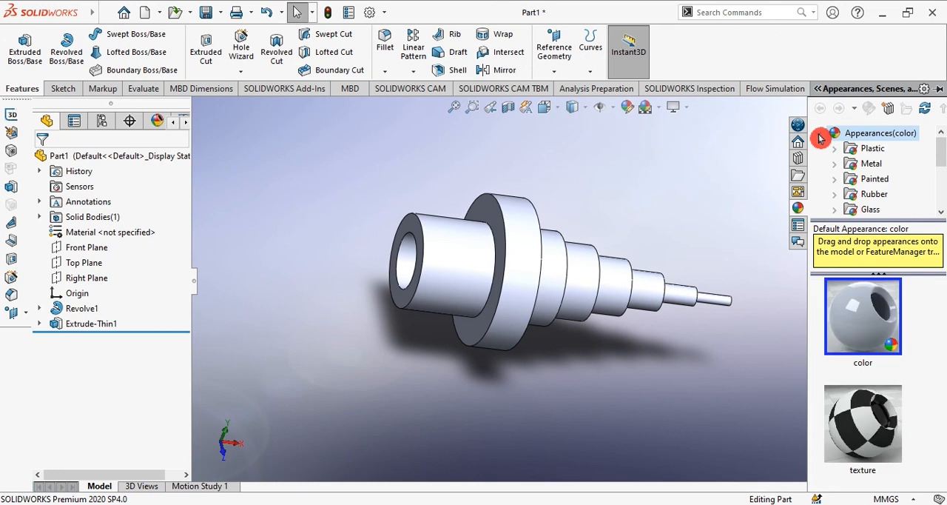
left_click(836, 164)
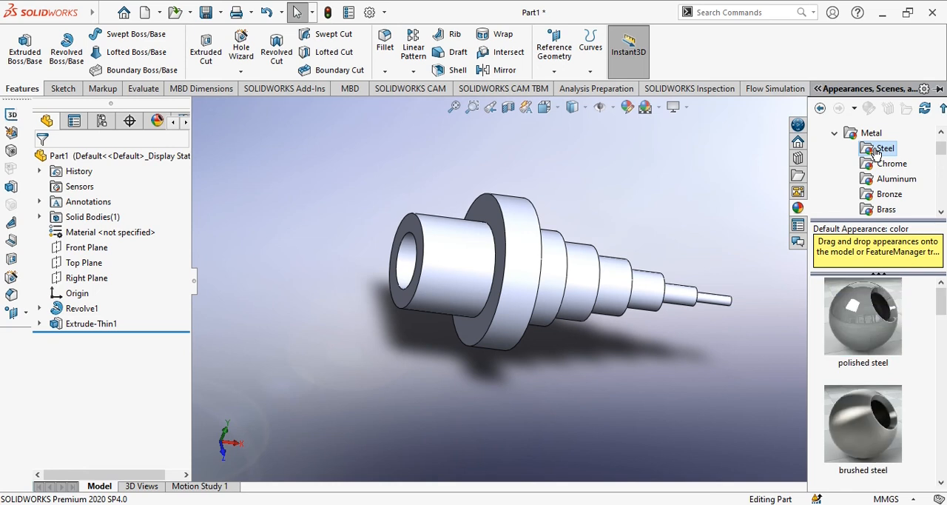
left_click(835, 136)
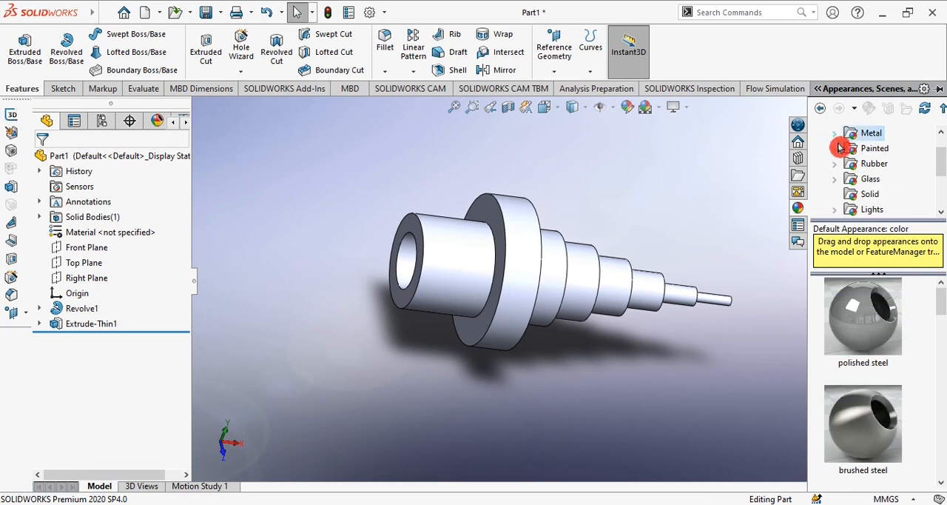
left_click(835, 150)
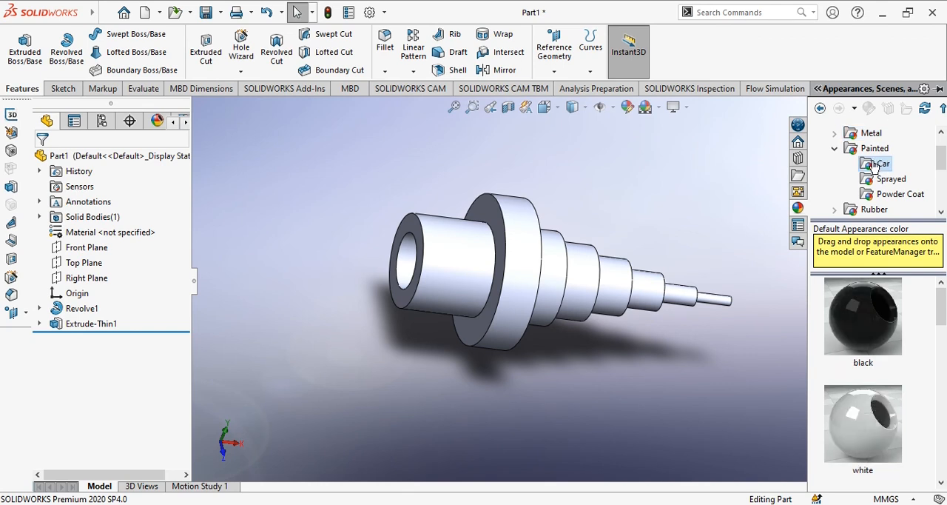
Step: Try the white car paint appearance on the whole shaft
scroll(915, 329, "down", 2)
left_click(867, 333)
mouse_move(868, 338)
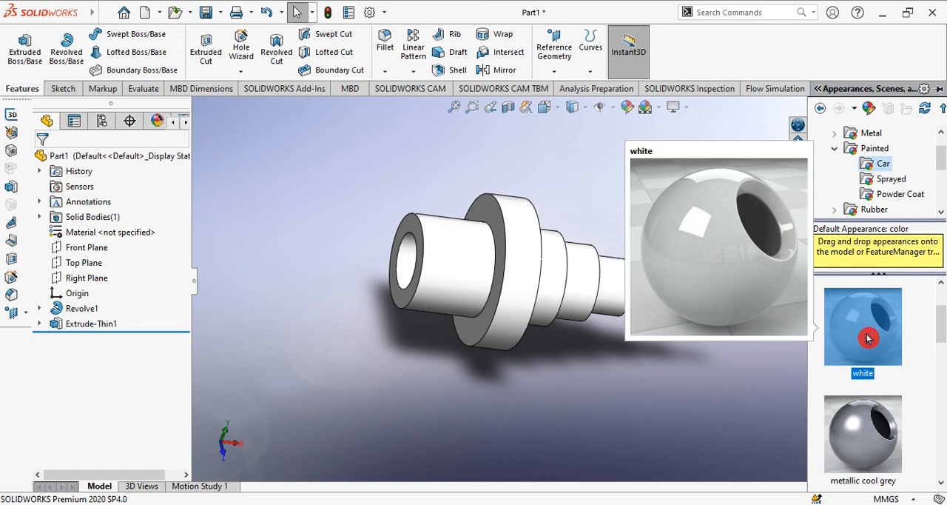
Step: Apply the metallic gold car paint appearance to the whole shaft
left_click_drag(934, 342, 941, 376)
double_click(896, 387)
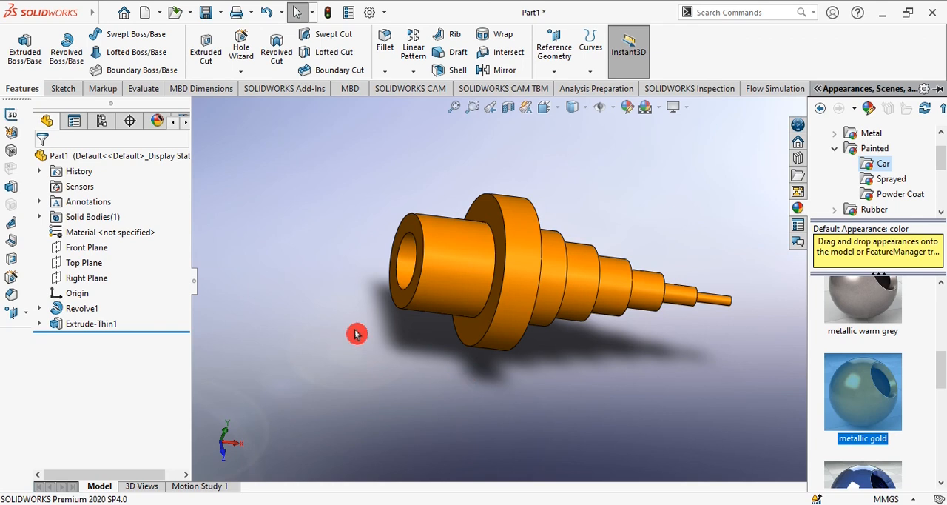
middle_click_drag(343, 309, 378, 207)
middle_click_drag(378, 207, 395, 199)
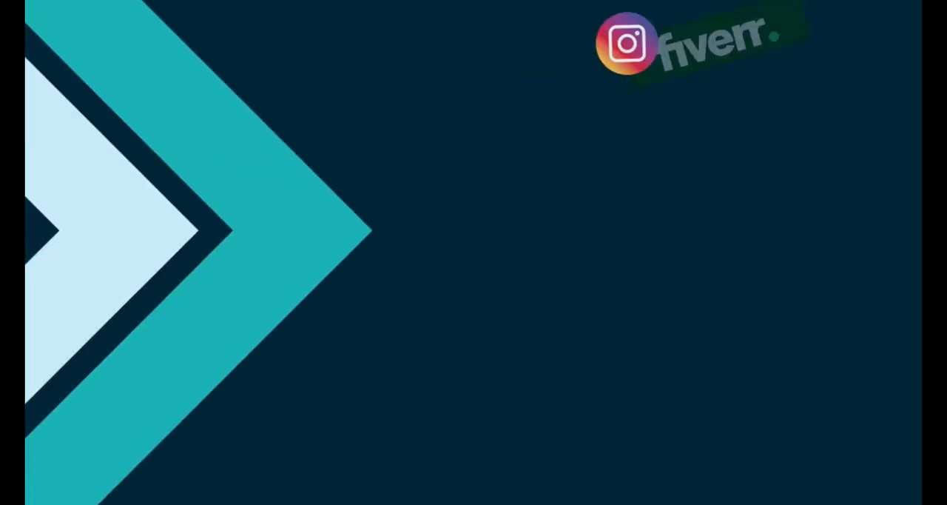